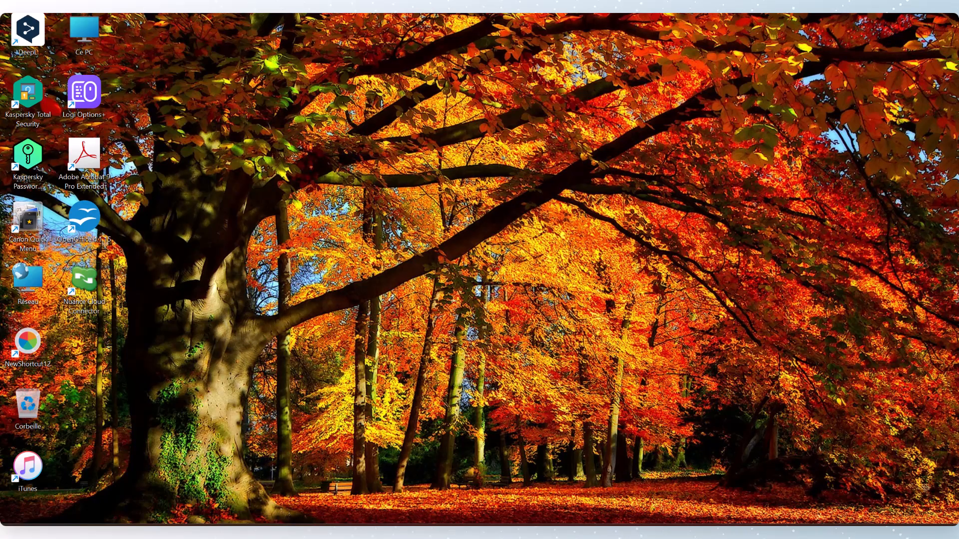
Step: Switch to Caseware IDEA and open the DGPPB-LDF 2024 database from the Lois des Finances folder
left_click(382, 531)
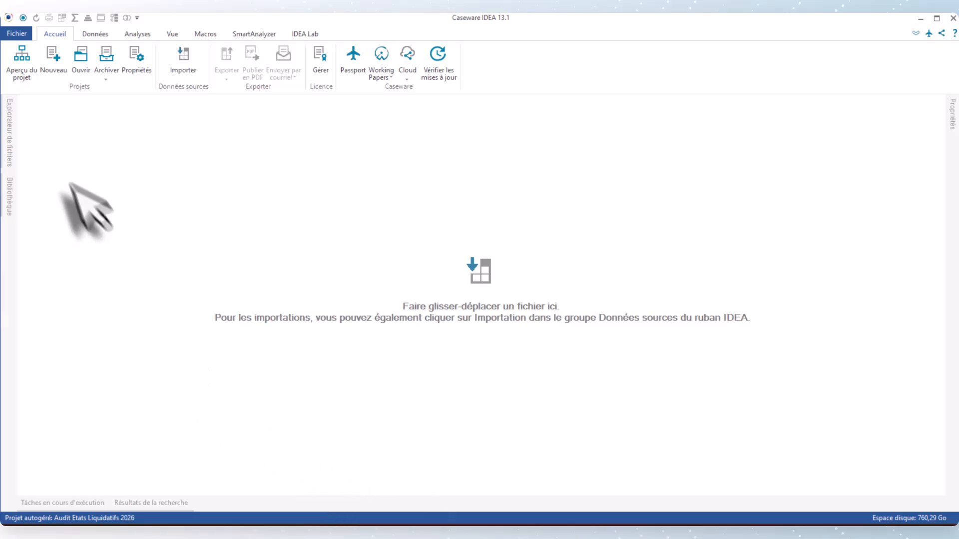
left_click(4, 125)
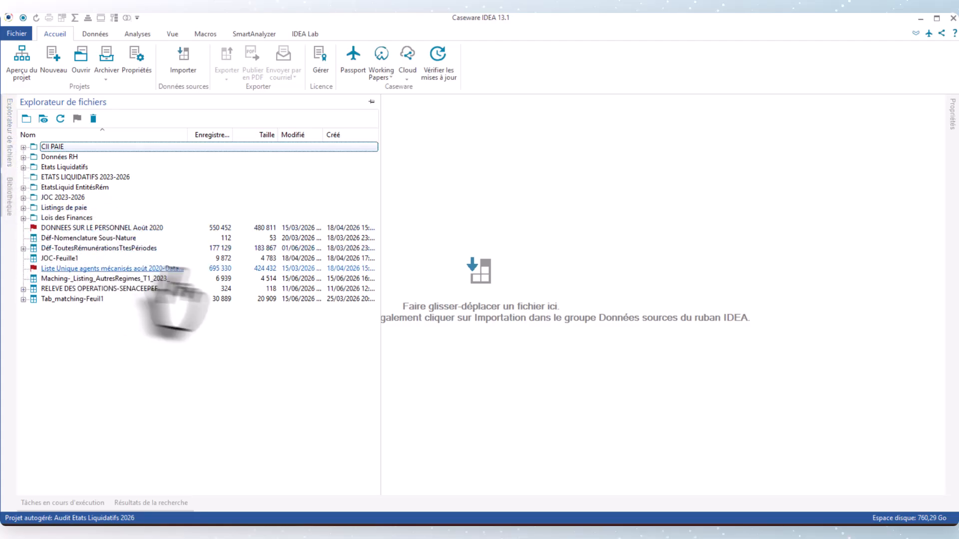
left_click(23, 218)
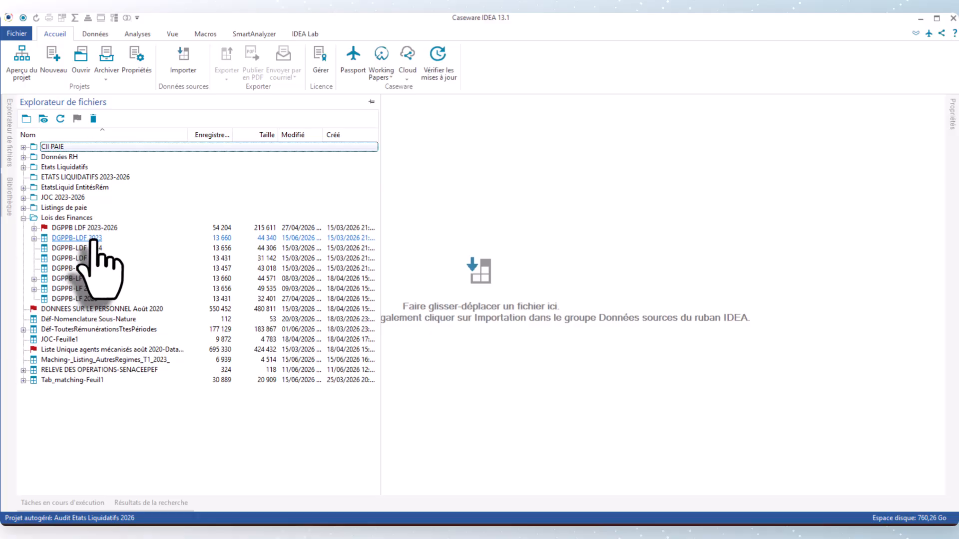
left_click(60, 249)
double_click(60, 250)
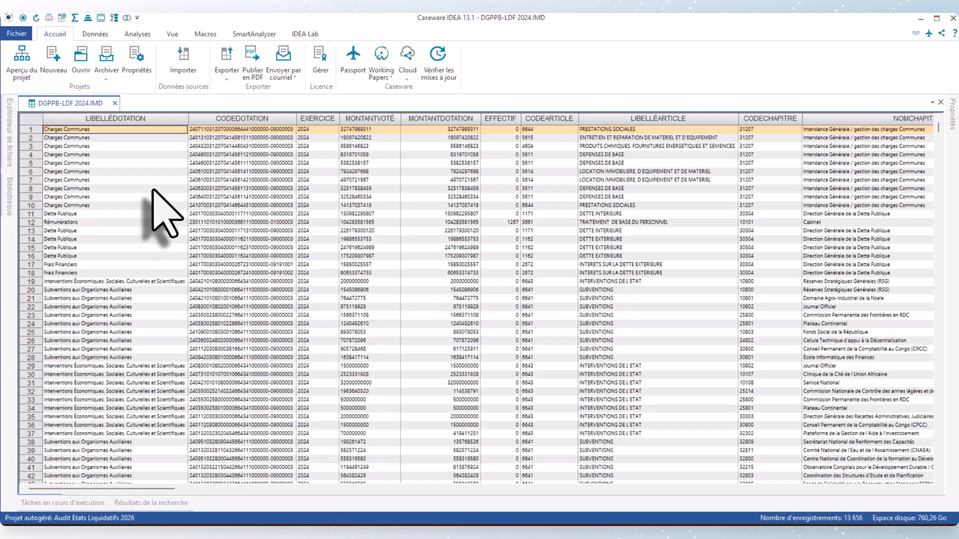
Step: Filter the records to those where LIBELLÉDOTATION equals "Rémunérations"
scroll(153, 190, "down", 8)
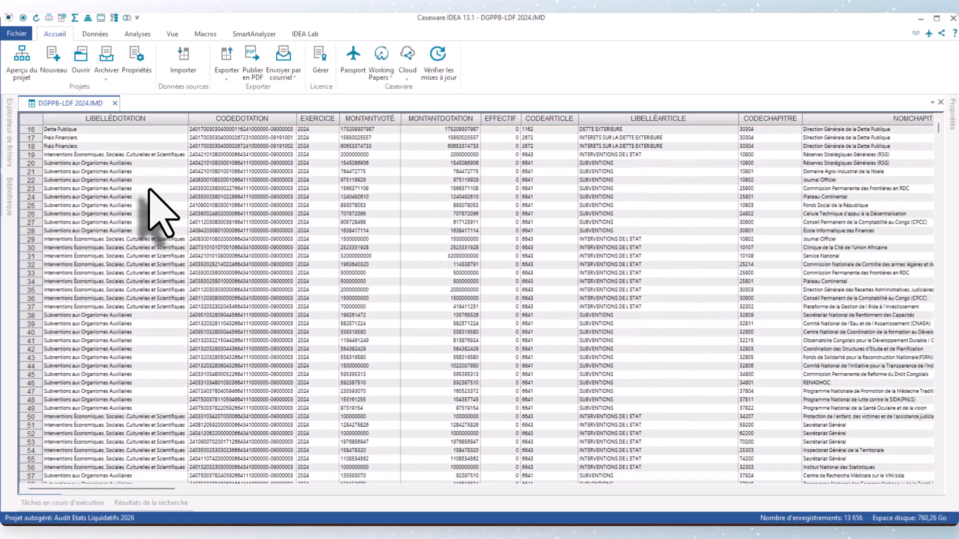
scroll(150, 189, "down", 20)
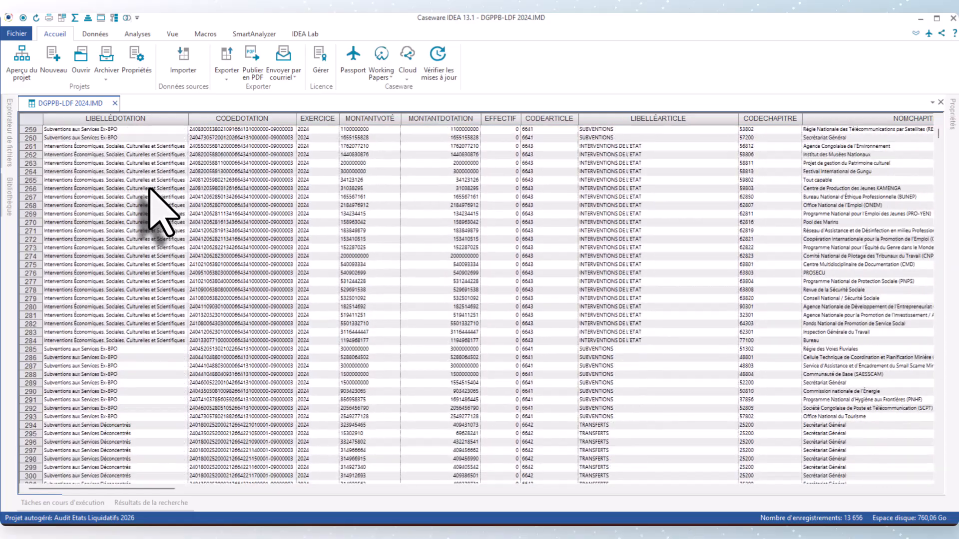
scroll(149, 189, "down", 20)
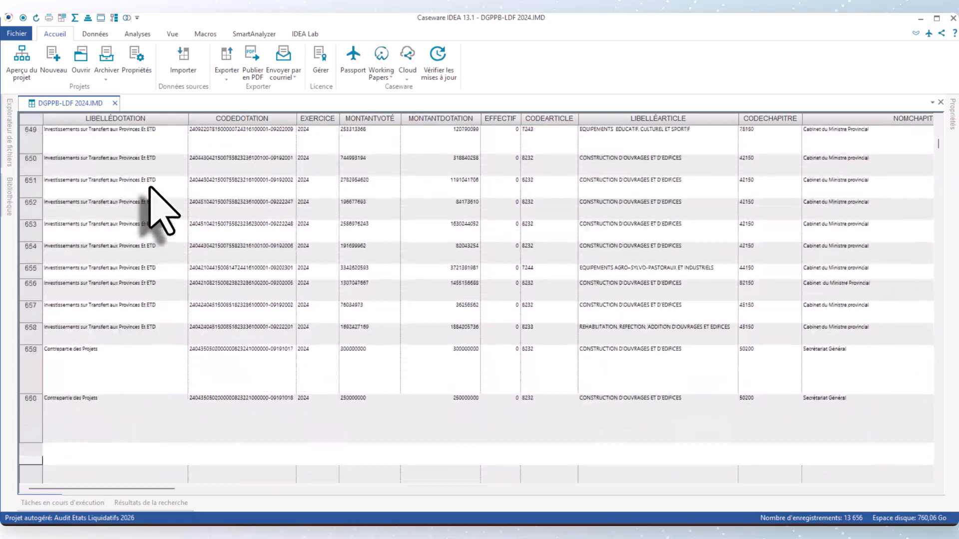
scroll(150, 185, "down", 20)
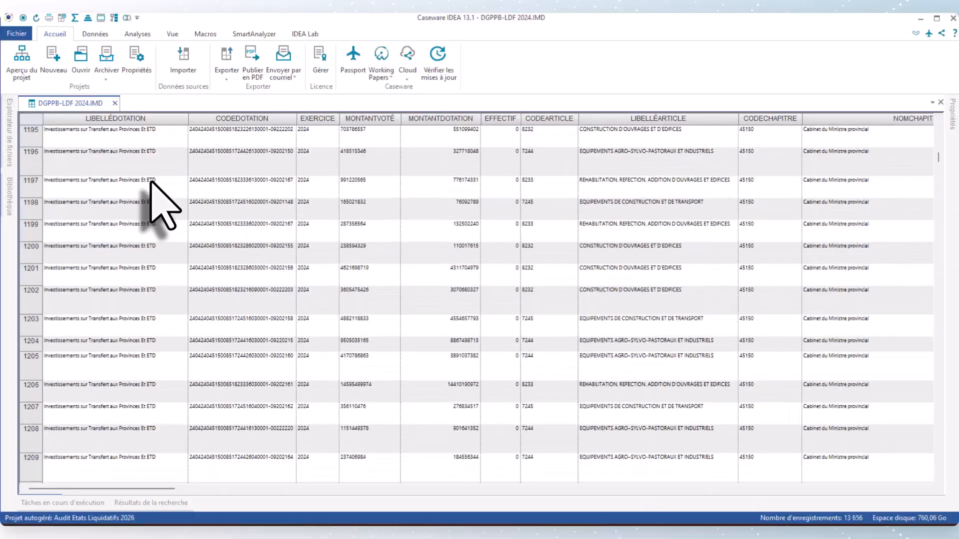
scroll(162, 202, "up", 7)
scroll(162, 203, "down", 20)
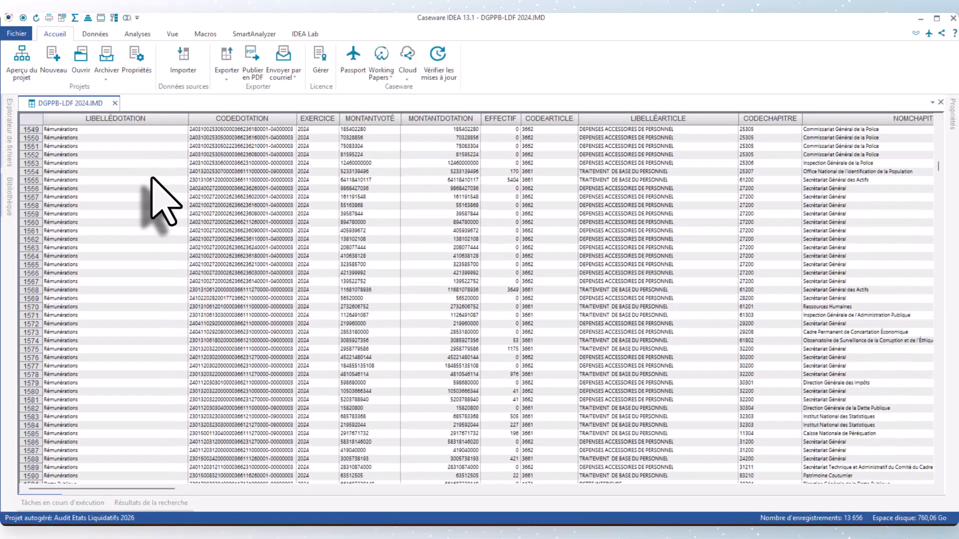
scroll(151, 180, "up", 1)
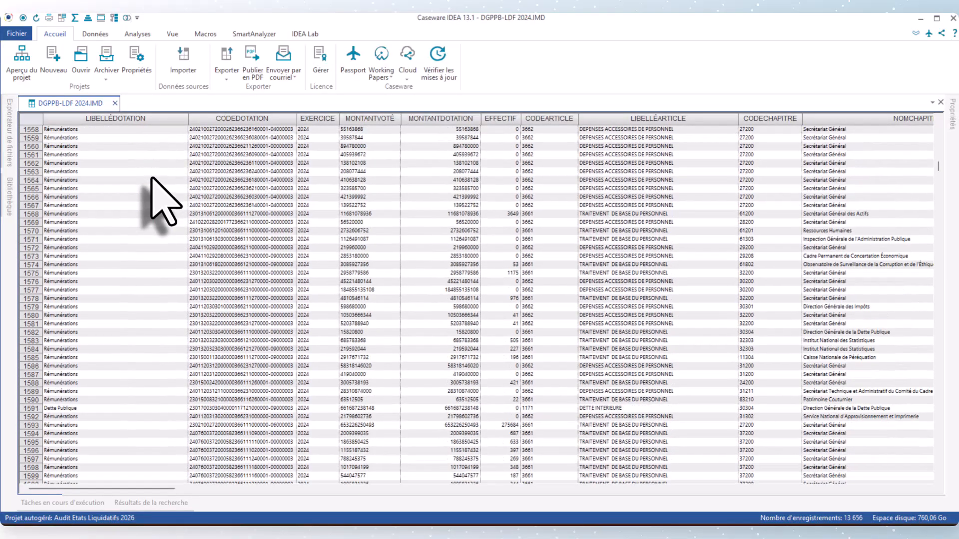
right_click(106, 181)
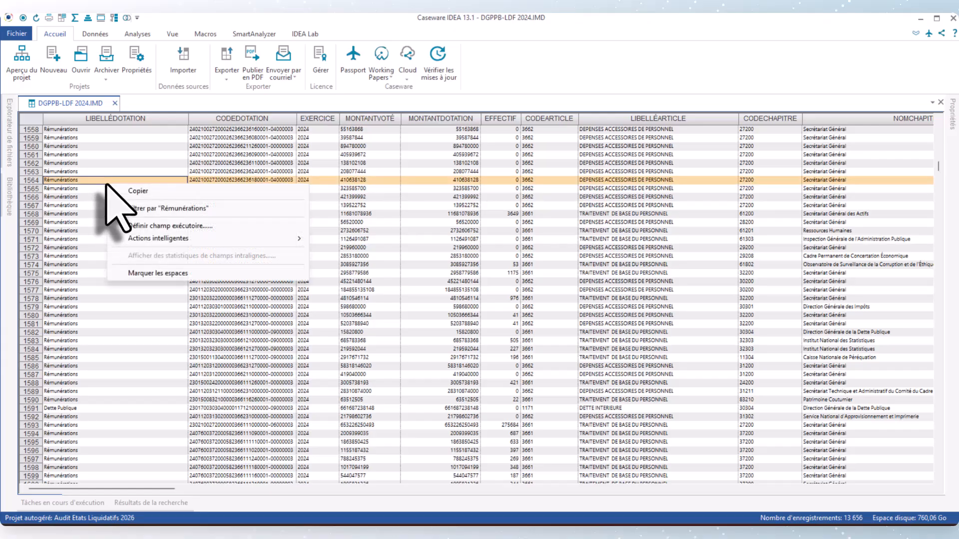
left_click(139, 209)
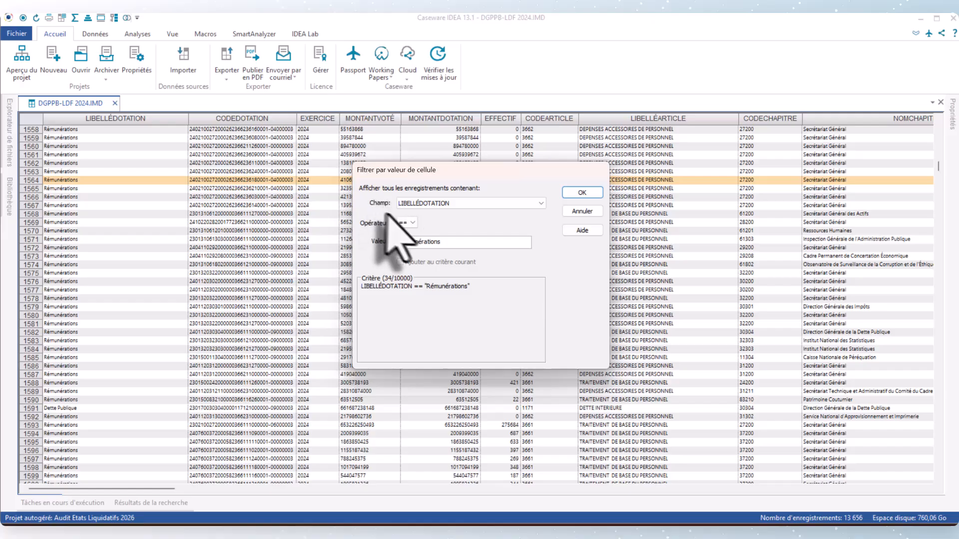
left_click(588, 193)
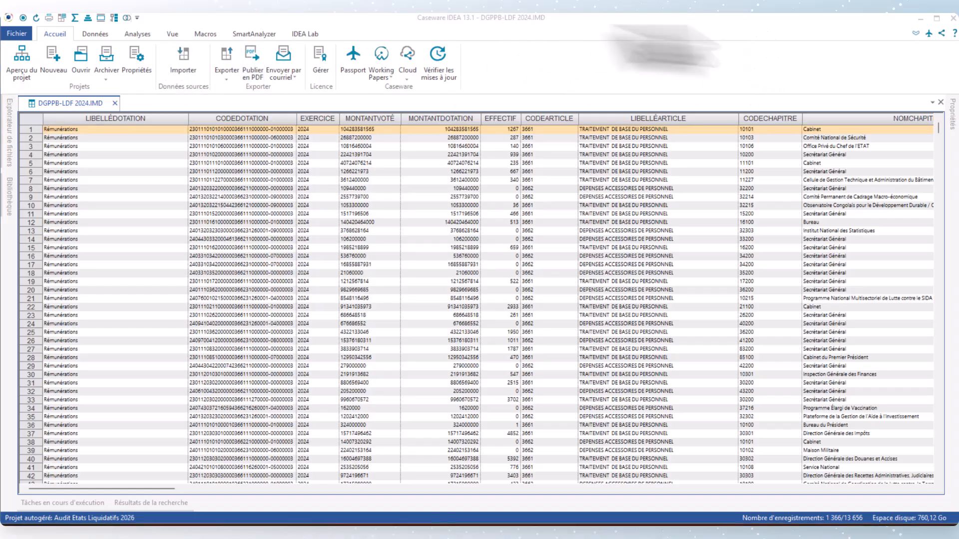
Step: Run a direct extraction of all filtered records into a new file named Rémunérations 2024
left_click(135, 34)
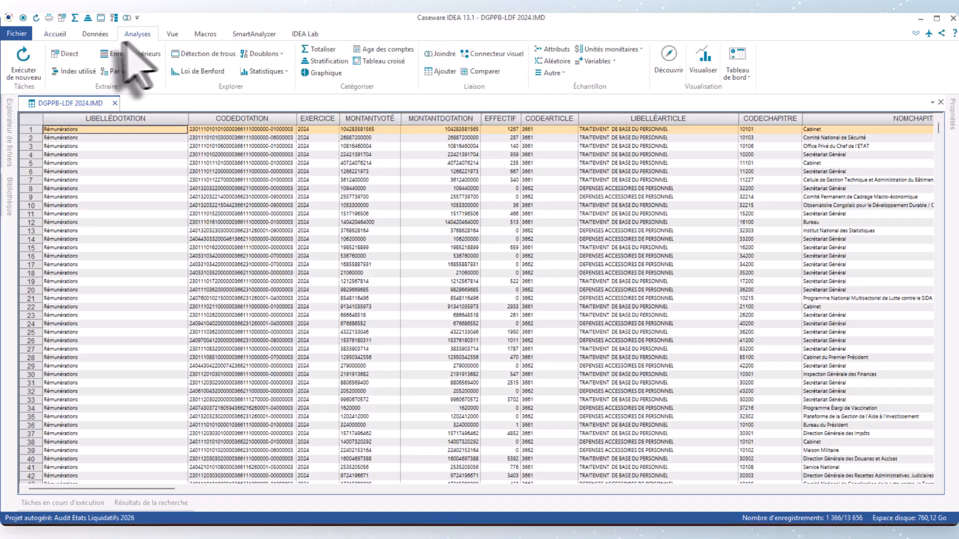
left_click(58, 55)
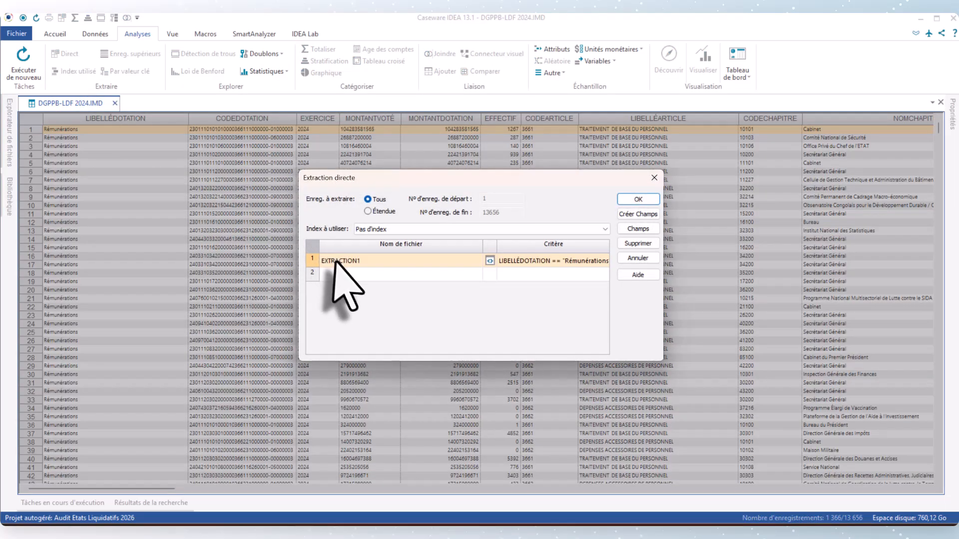
left_click(337, 261)
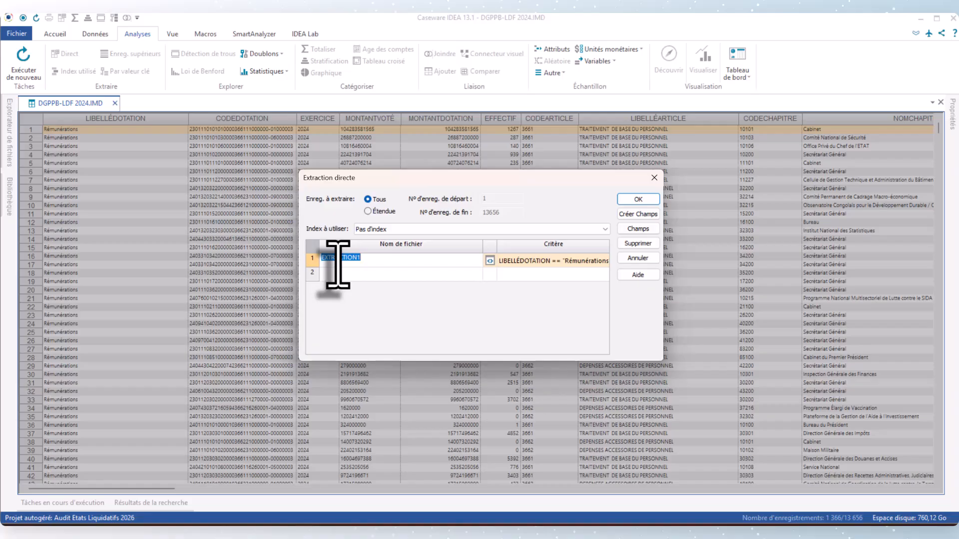
type("Rémunérations 2024")
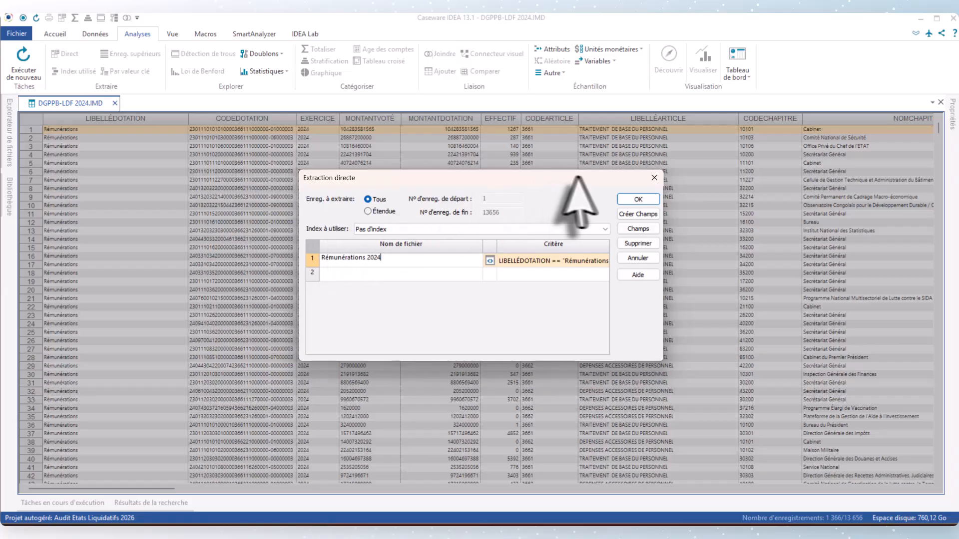
left_click(645, 199)
left_click(638, 200)
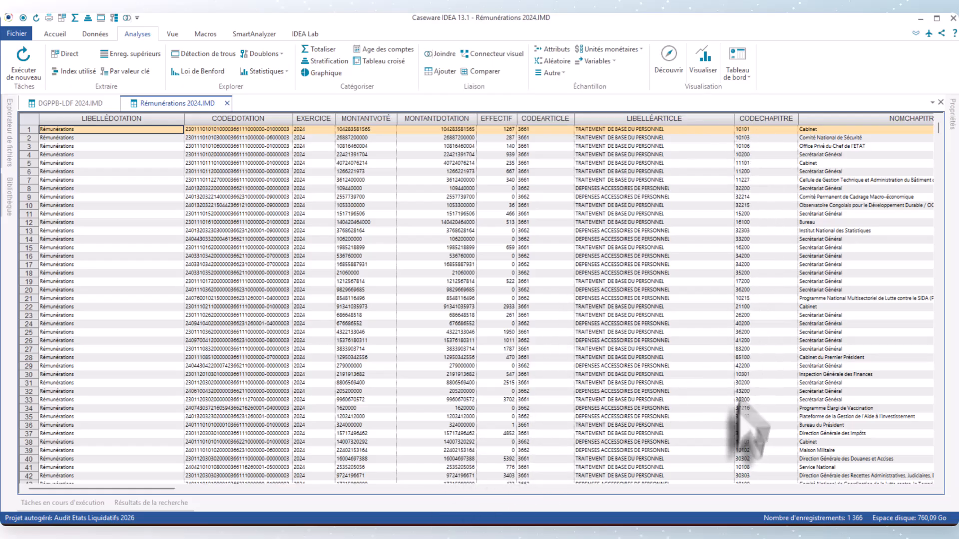
Step: Examine the fields of the Rémunérations 2024 file, from the section and sub-function columns through to the accounting account columns
left_click_drag(161, 489, 447, 489)
left_click_drag(382, 489, 558, 489)
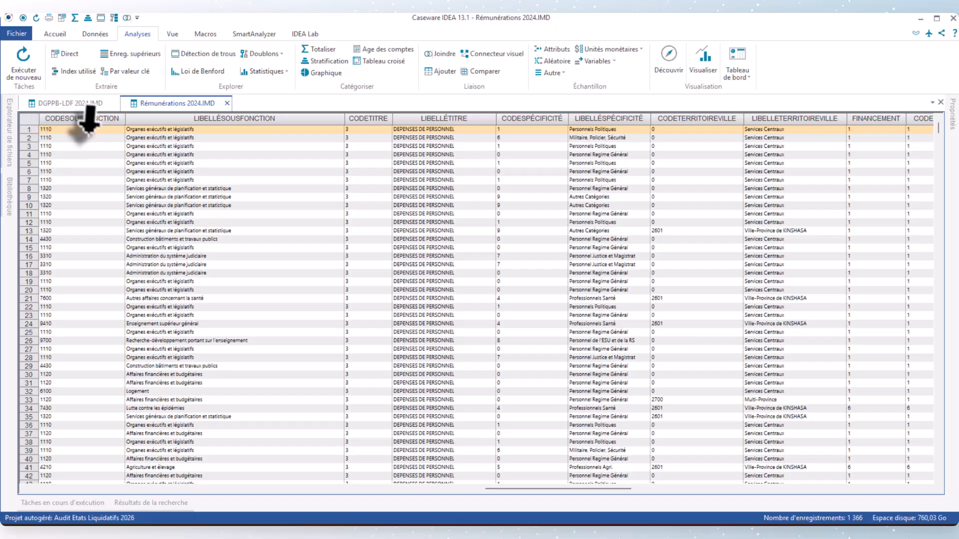
left_click_drag(610, 488, 571, 488)
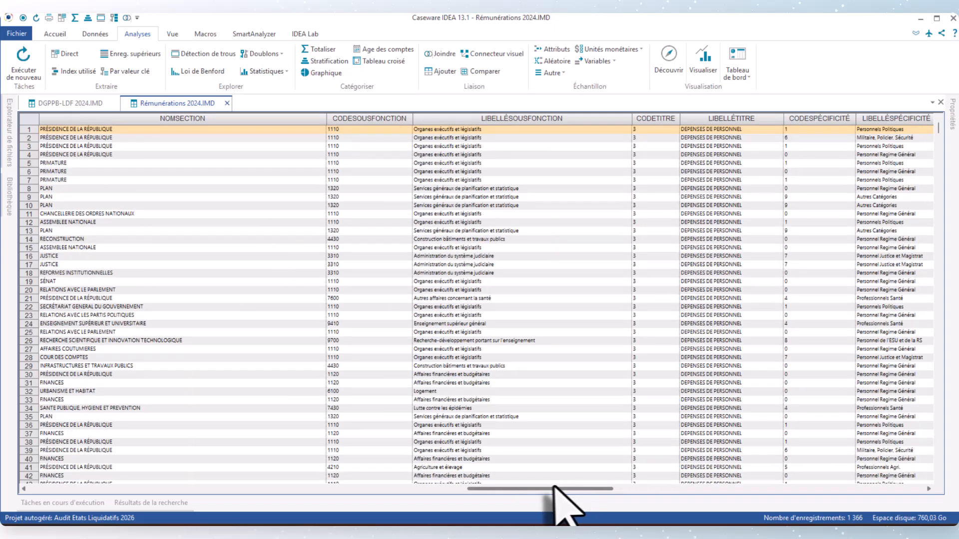
left_click_drag(555, 487, 483, 494)
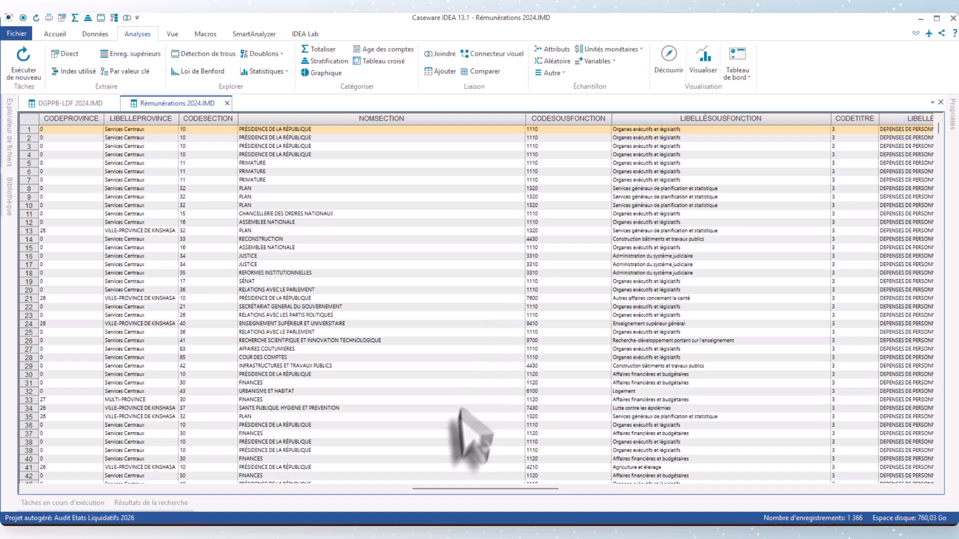
left_click_drag(438, 491, 523, 497)
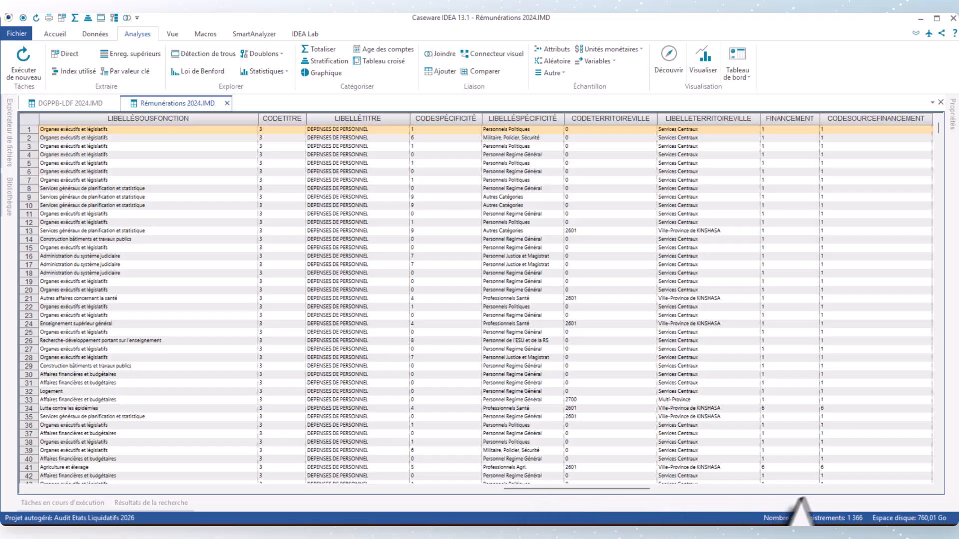
left_click(928, 489)
left_click(929, 490)
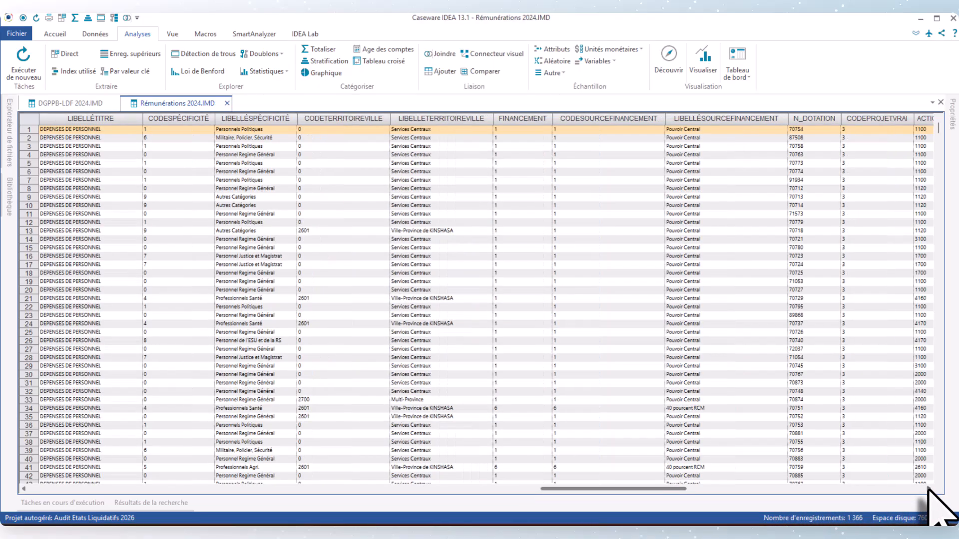
left_click(928, 489)
left_click(928, 489)
left_click(928, 489)
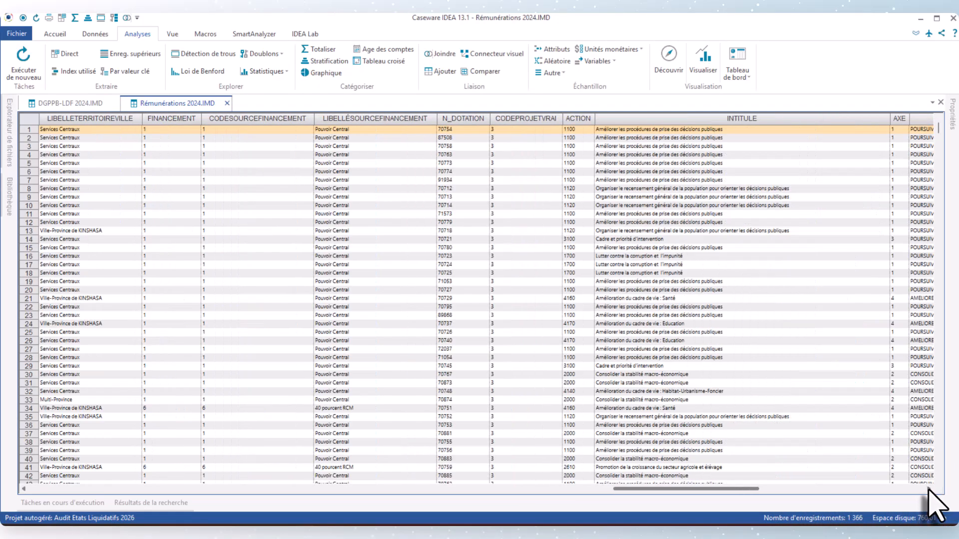
left_click(928, 489)
left_click(928, 489)
left_click(928, 490)
left_click(928, 489)
left_click(929, 490)
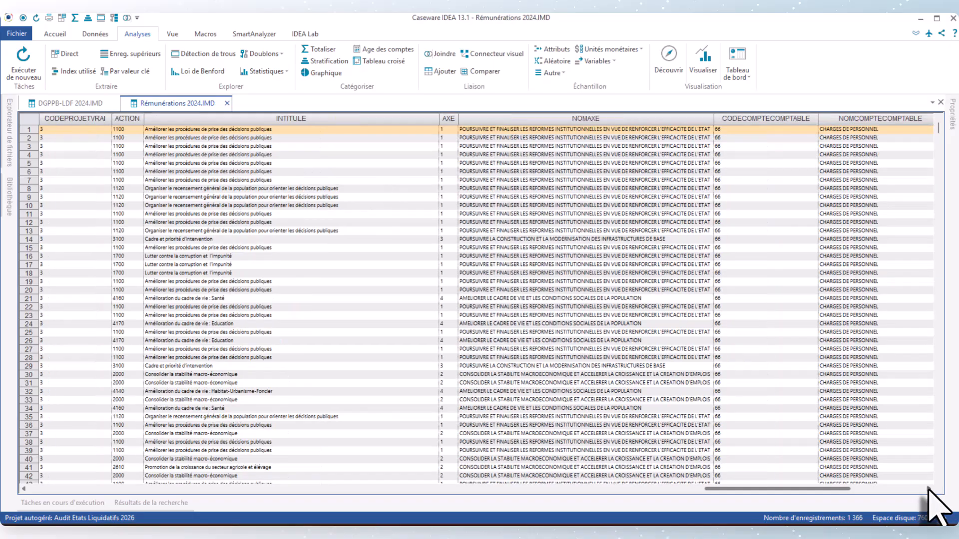
left_click(928, 490)
left_click(928, 489)
left_click(928, 489)
left_click(928, 490)
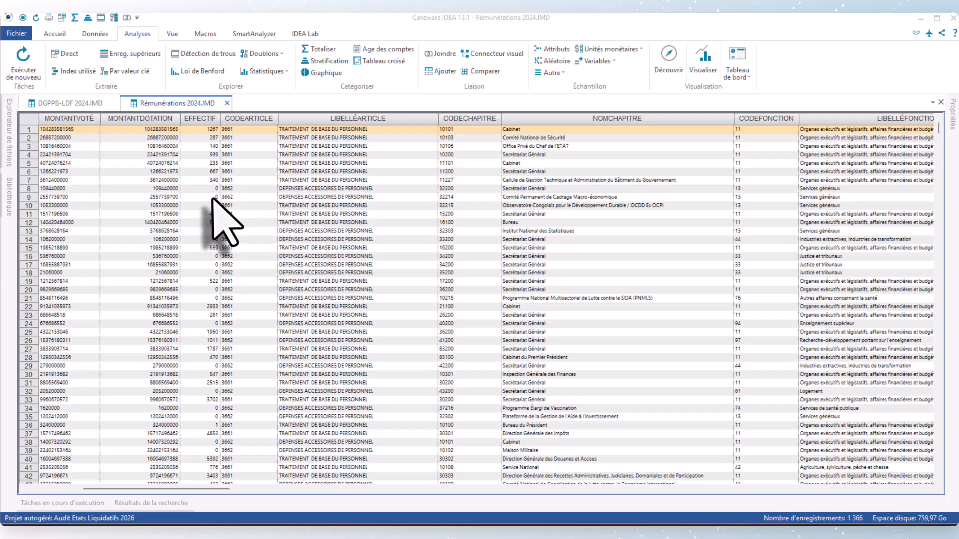
Step: Filter the Rémunérations 2024 records to those where LIBELLÉARTICLE equals "DEPENSES ACCESSOIRES DE PERSONNEL"
left_click(307, 189)
right_click(308, 189)
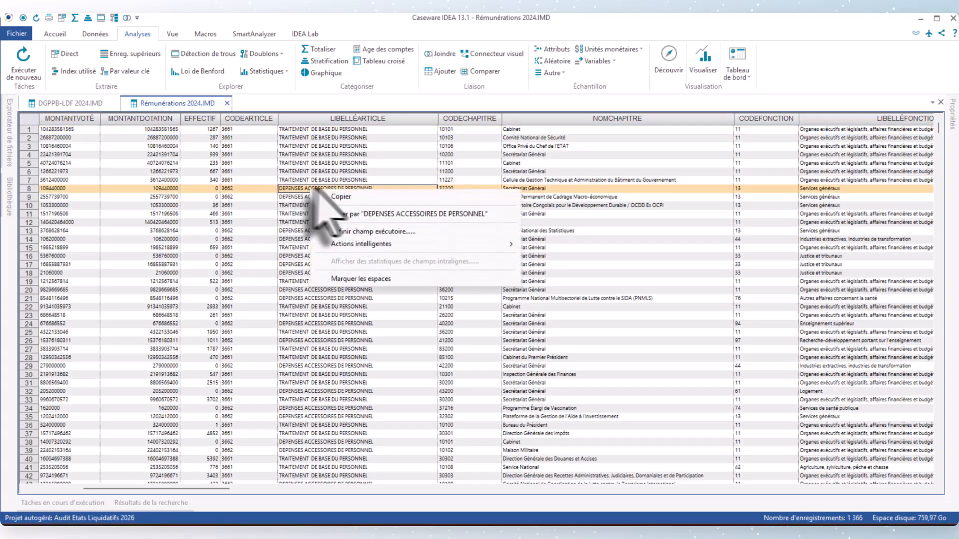
left_click(344, 216)
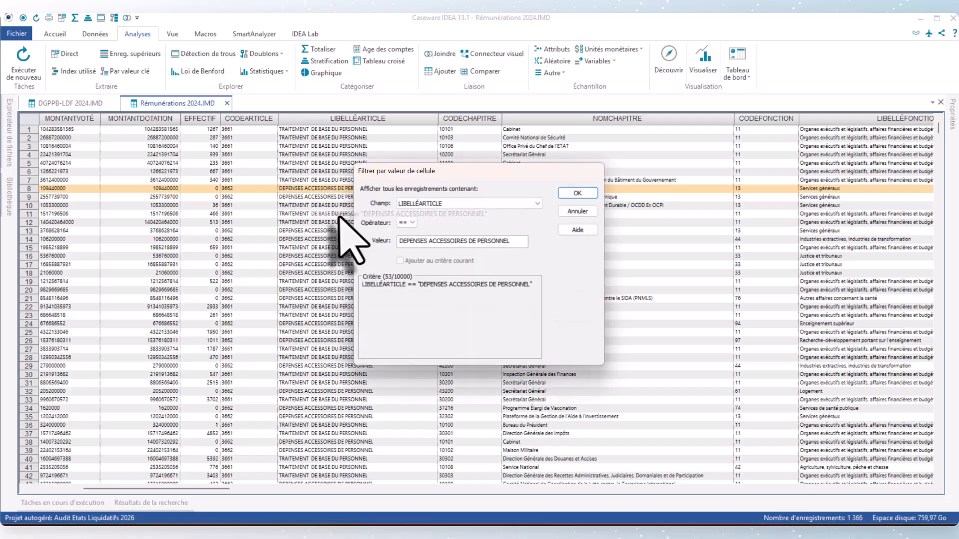
left_click(582, 193)
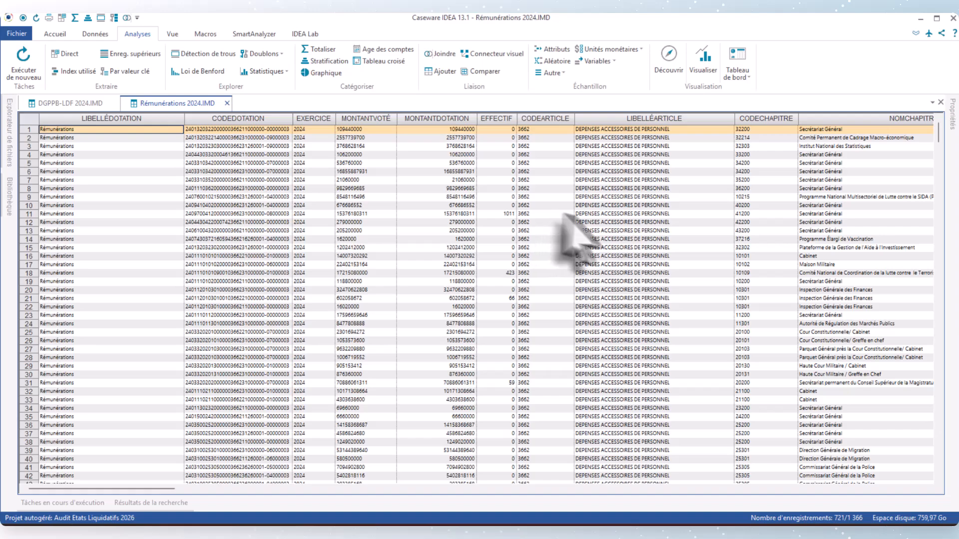
Step: Add the condition EFFECTIF <> 0 to the current filter criterion and apply it
right_click(508, 197)
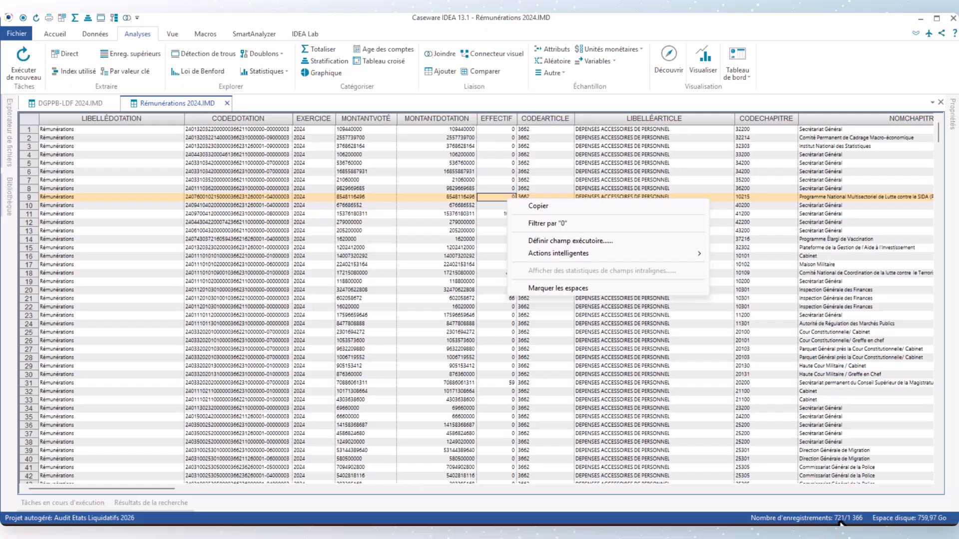
left_click(541, 223)
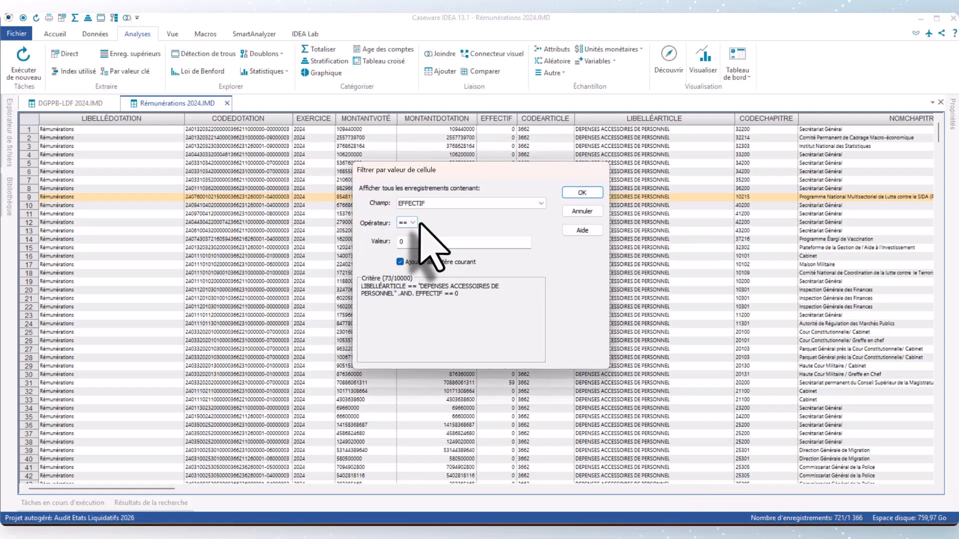
left_click(418, 224)
left_click(405, 280)
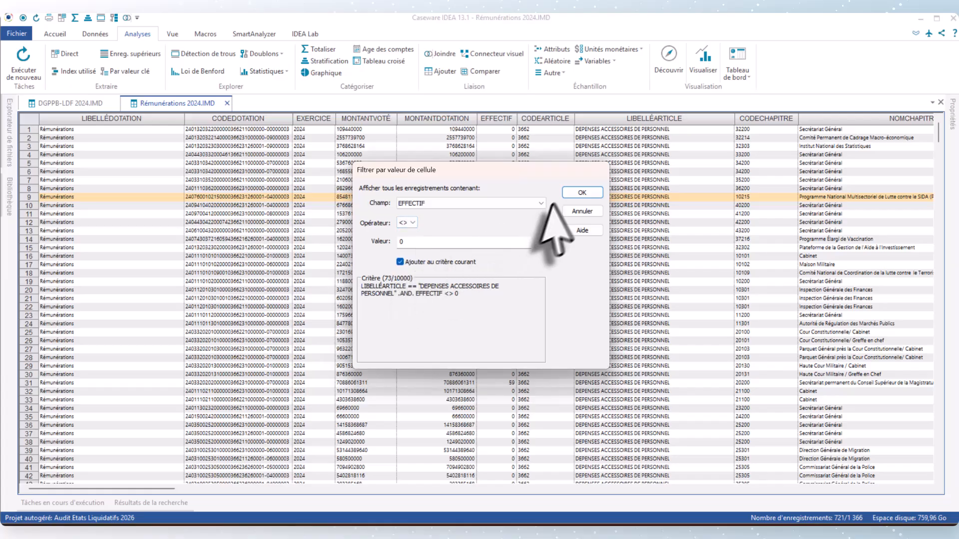
left_click(582, 193)
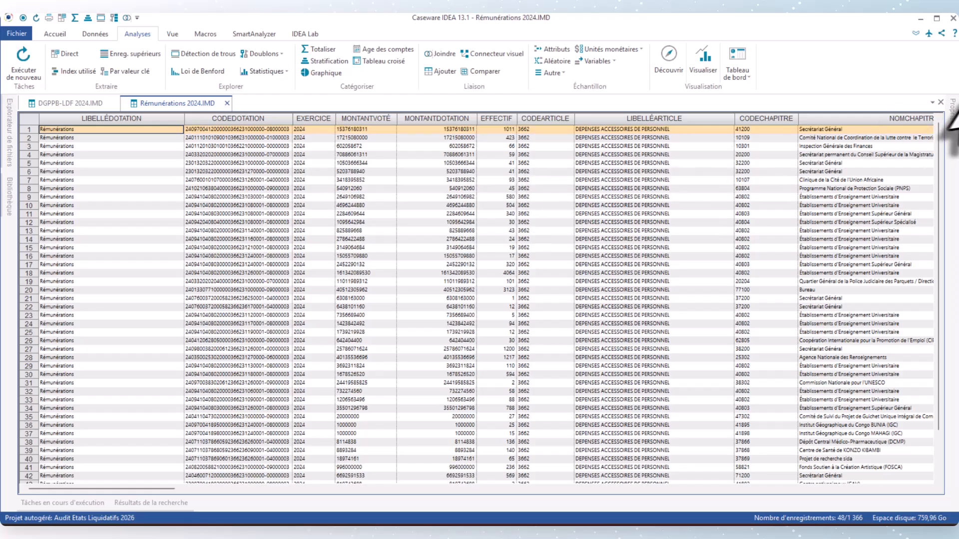
Step: Clear the combined LIBELLÉARTICLE and EFFECTIF criterion from the Rémunérations 2024 file
mouse_move(953, 131)
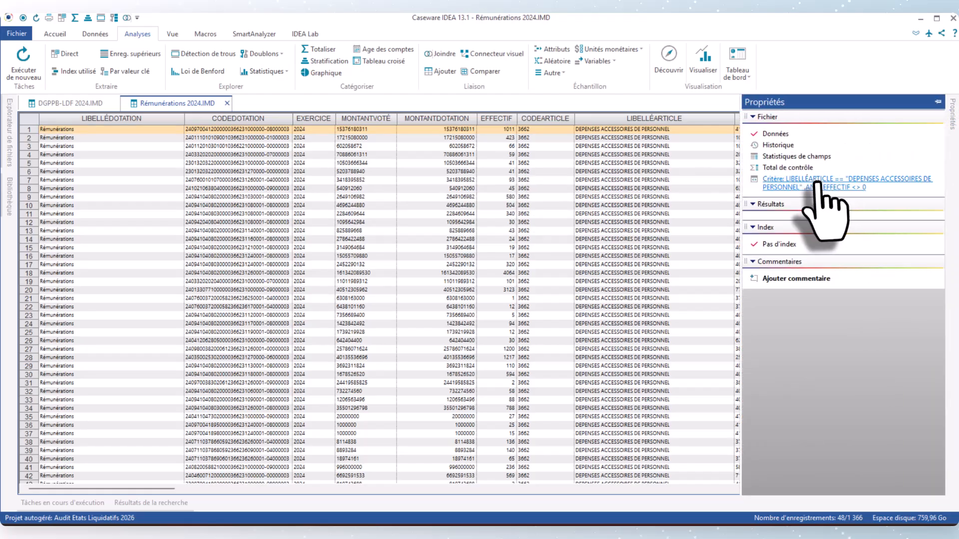
right_click(819, 181)
left_click(819, 189)
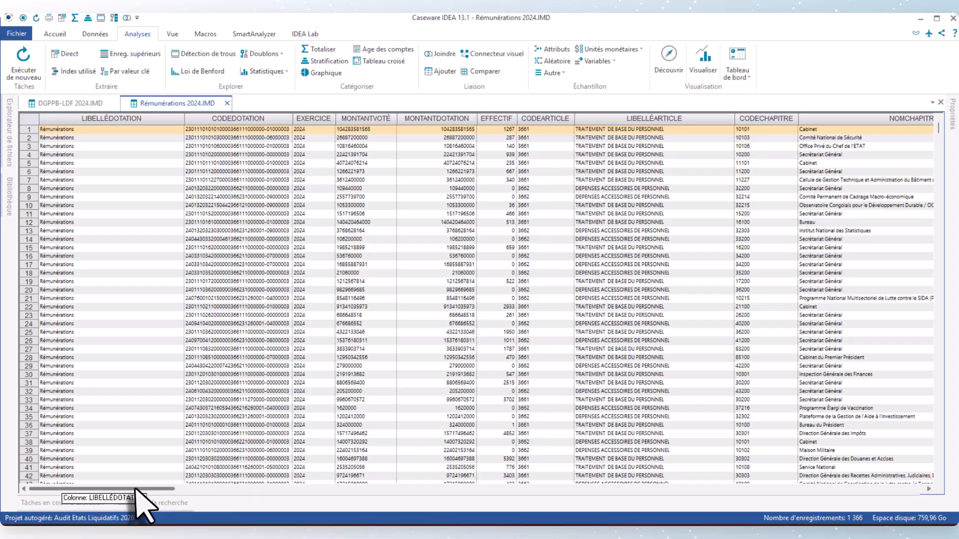
Step: Examine the Rémunérations 2024 columns, from the allocation and accounting account fields back to the function, article and EFFECTIF fields
left_click_drag(138, 490, 791, 511)
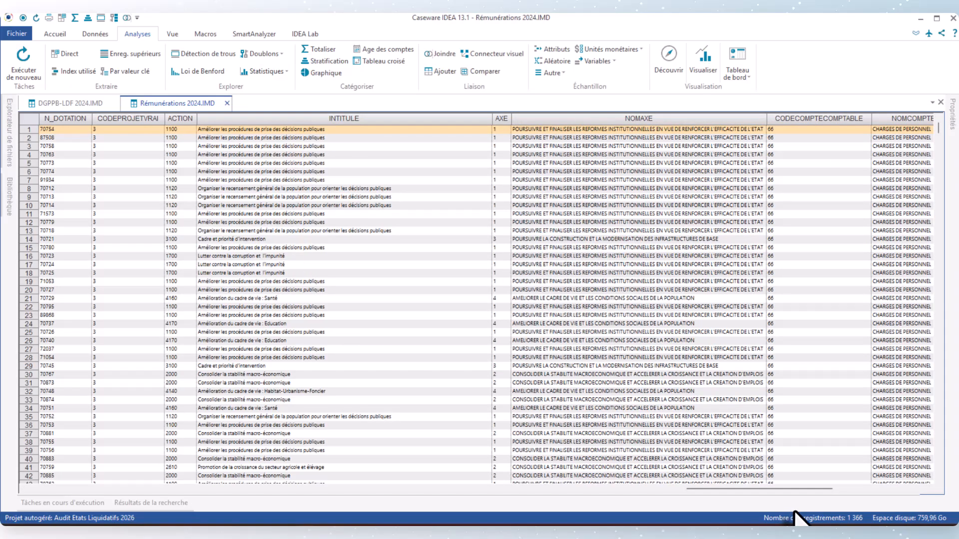
left_click_drag(805, 492, 853, 491)
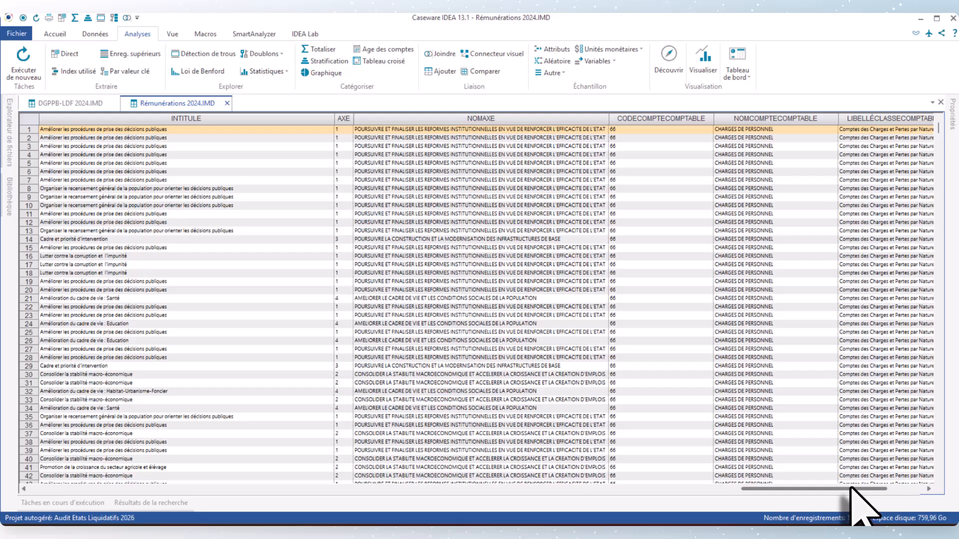
left_click_drag(854, 489, 895, 491)
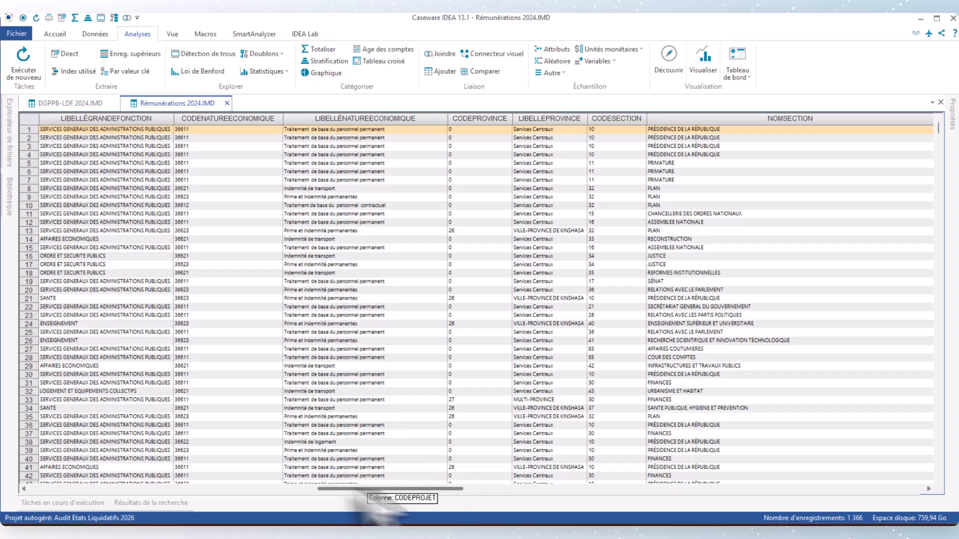
left_click_drag(425, 487, 281, 487)
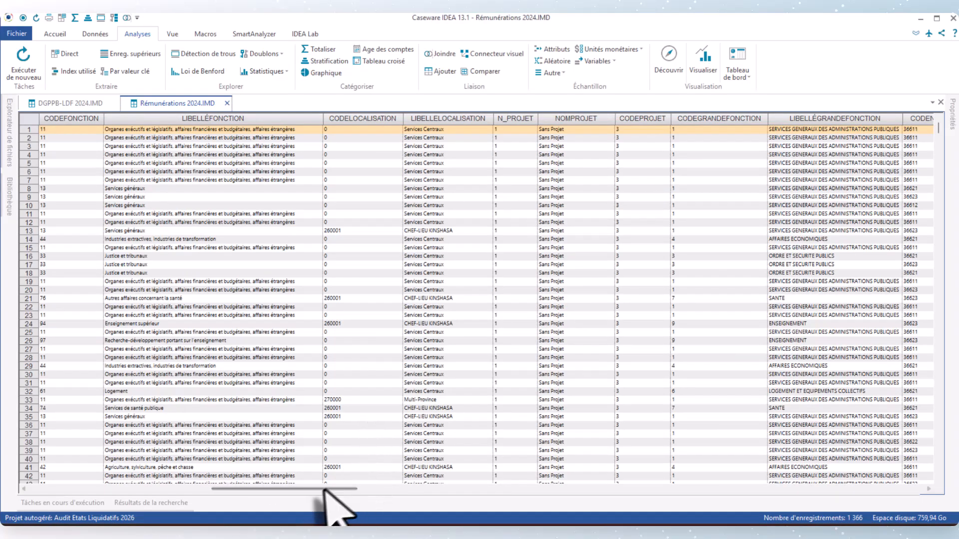
left_click_drag(325, 490, 230, 492)
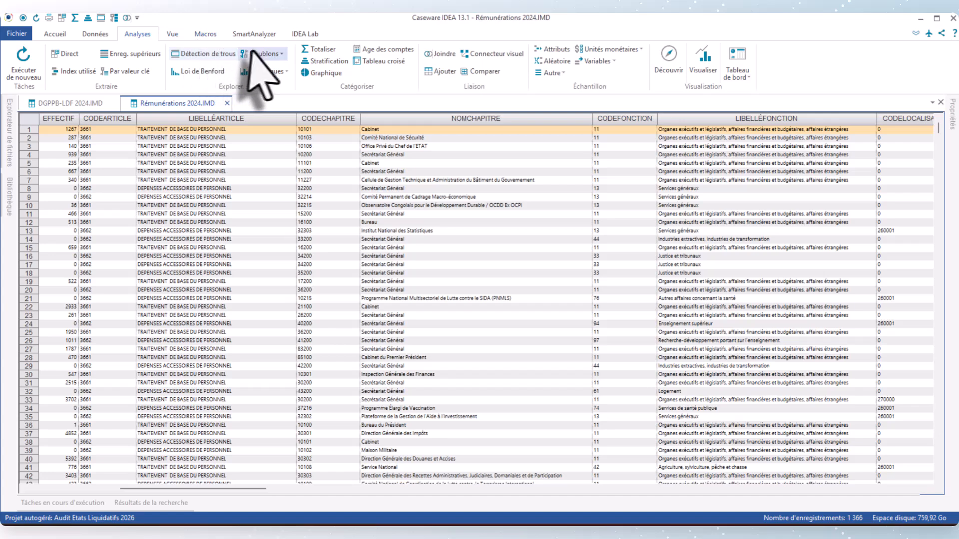
Step: Create a pivot table from the Rémunérations 2024 file with the result name "TabCr Rém 2024"
left_click(367, 61)
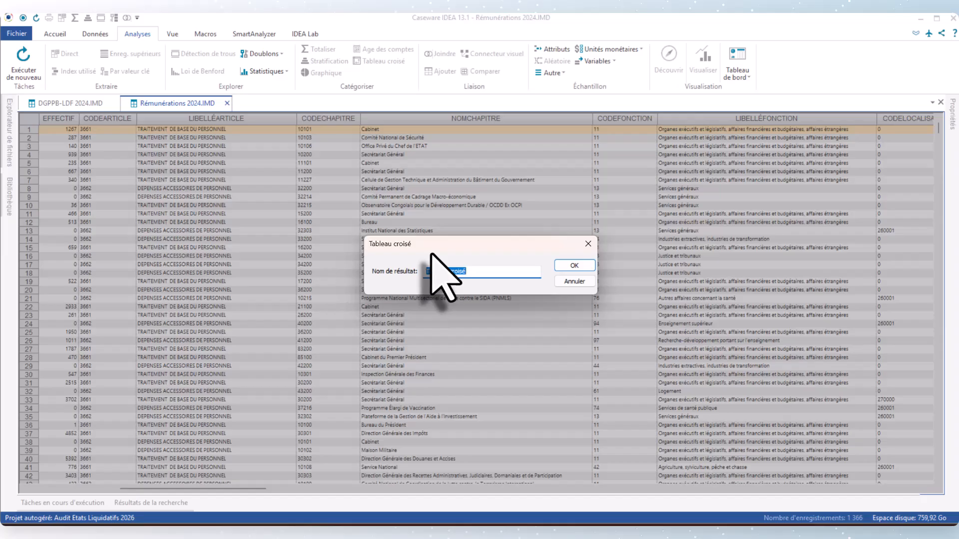
type("TabCr Ré")
type("m 2024")
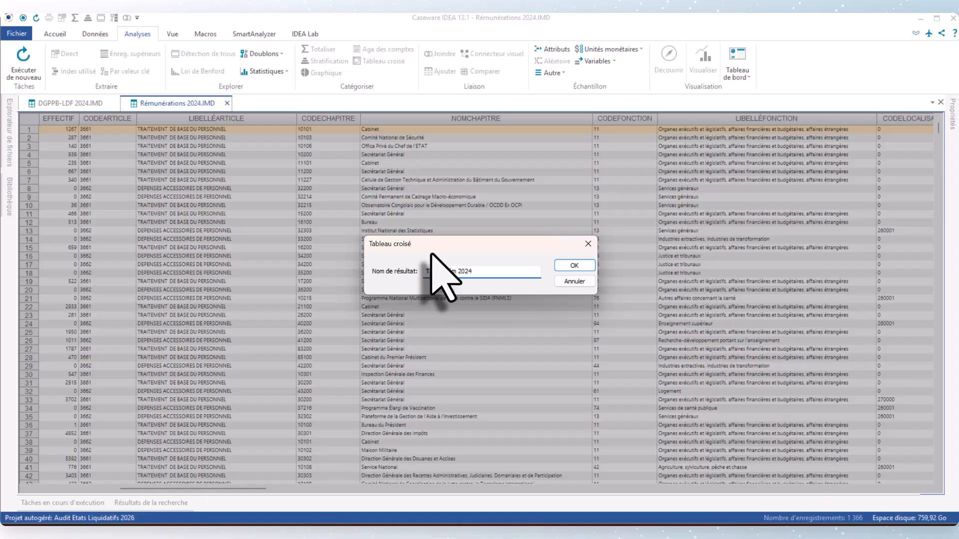
left_click(574, 265)
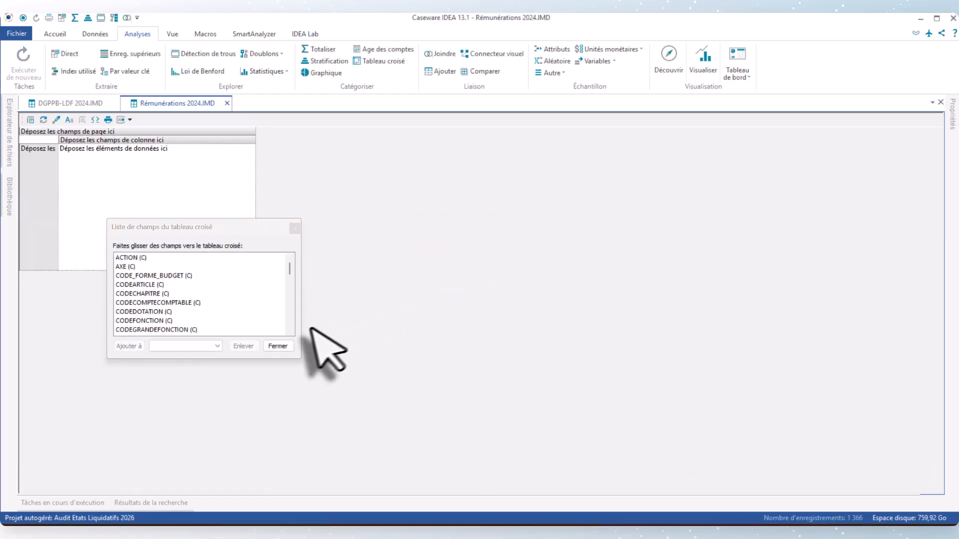
Step: Add the CODECHAPITRE field to the pivot table as its row field
mouse_move(289, 271)
left_mouse_down()
mouse_move(285, 300)
mouse_move(285, 276)
left_mouse_up()
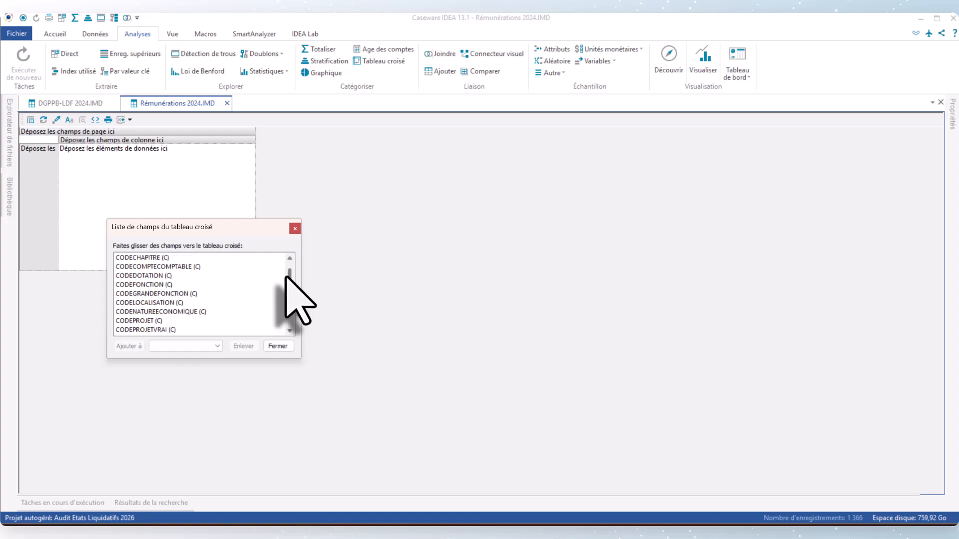
left_click(139, 259)
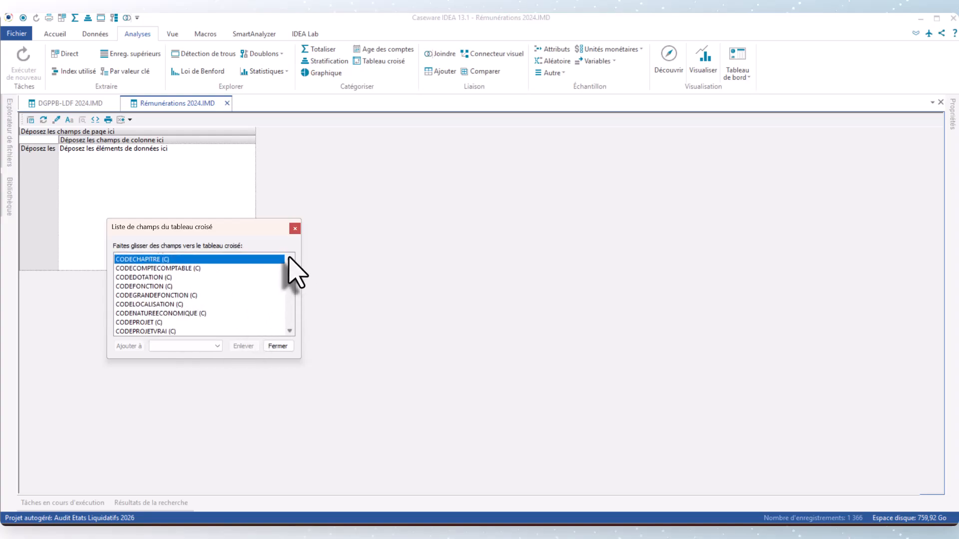
scroll(290, 259, "up", 1)
left_click_drag(161, 267, 52, 204)
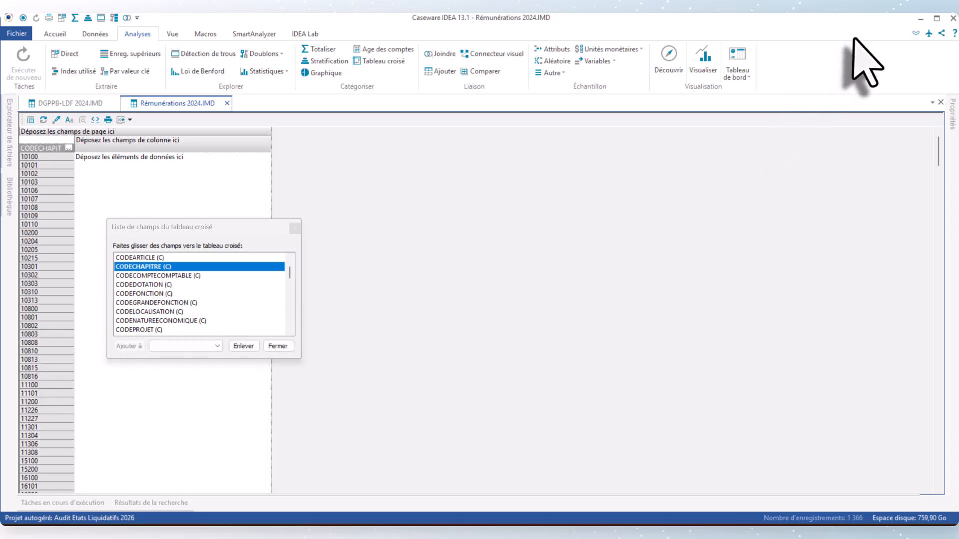
Step: Add the LIBELLÉARTICLE field to the pivot table as its column field
key("alt+Tab")
left_click(31, 120)
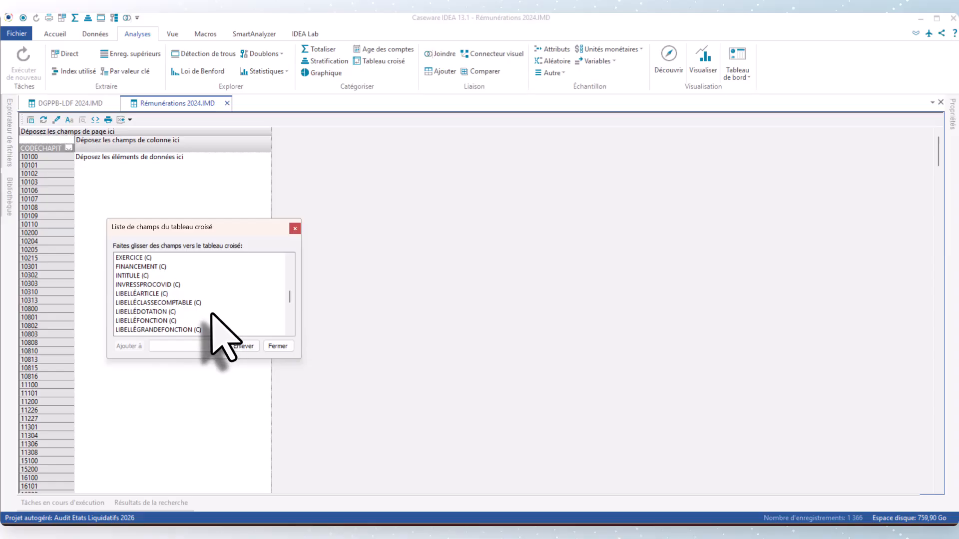
left_click(149, 295)
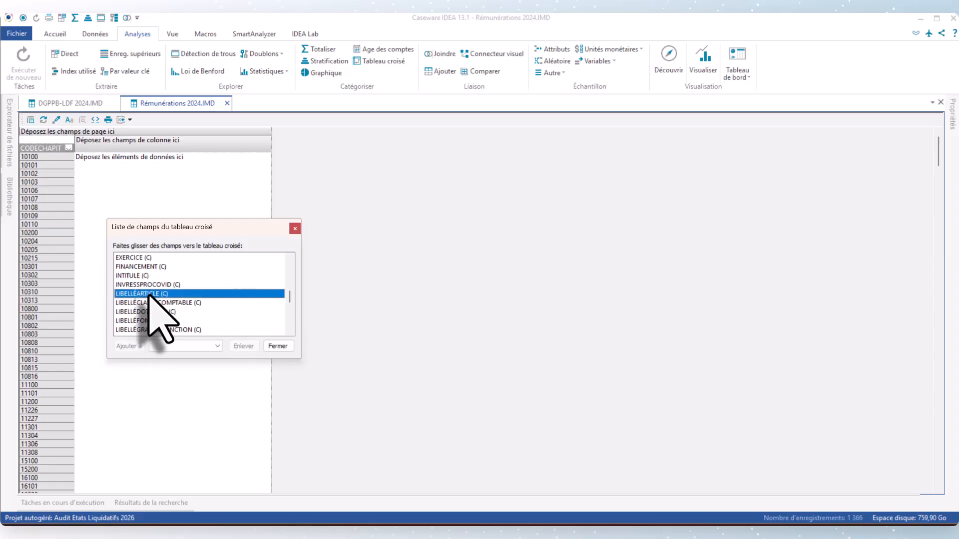
left_click_drag(150, 296, 131, 157)
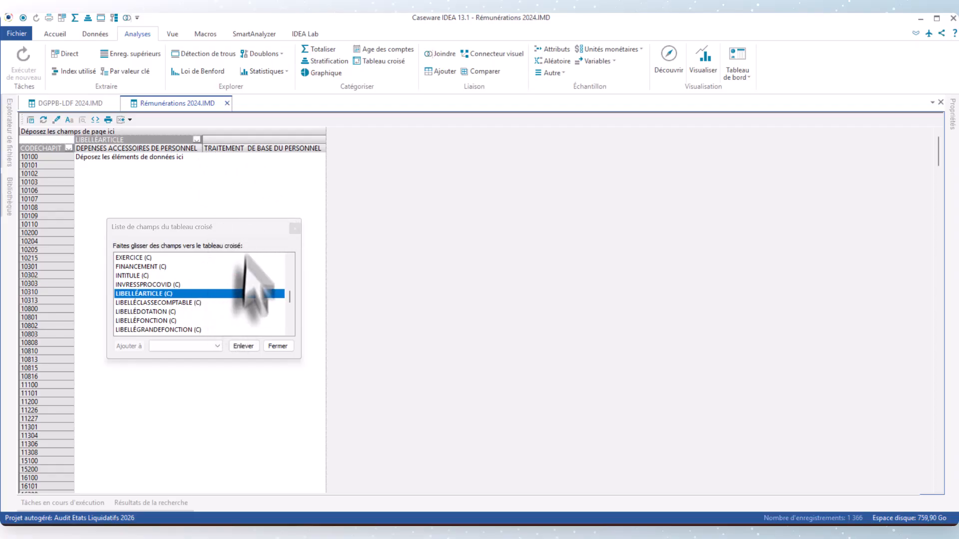
Step: Add the EFFECTIF field as the pivot table's summed data item and close the field list
left_click(289, 259)
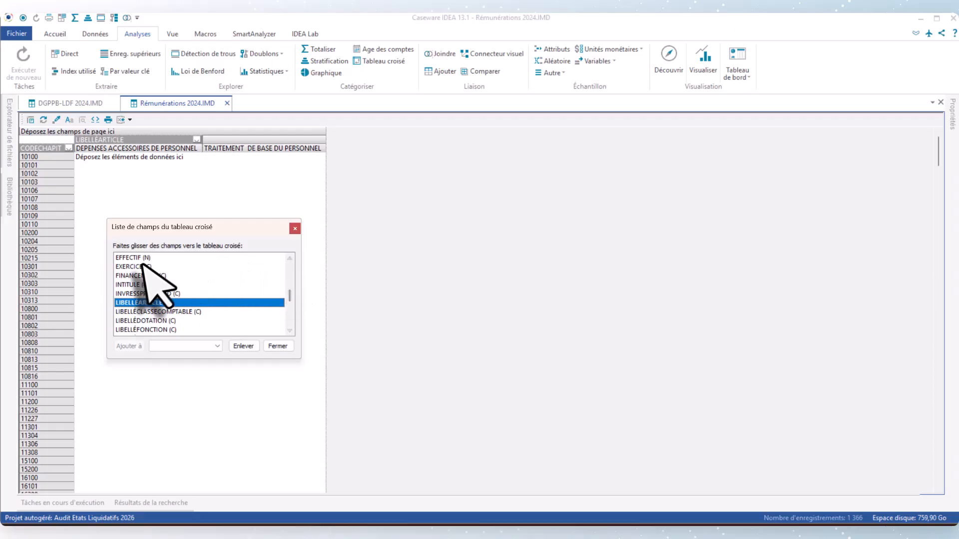
left_click_drag(139, 258, 119, 191)
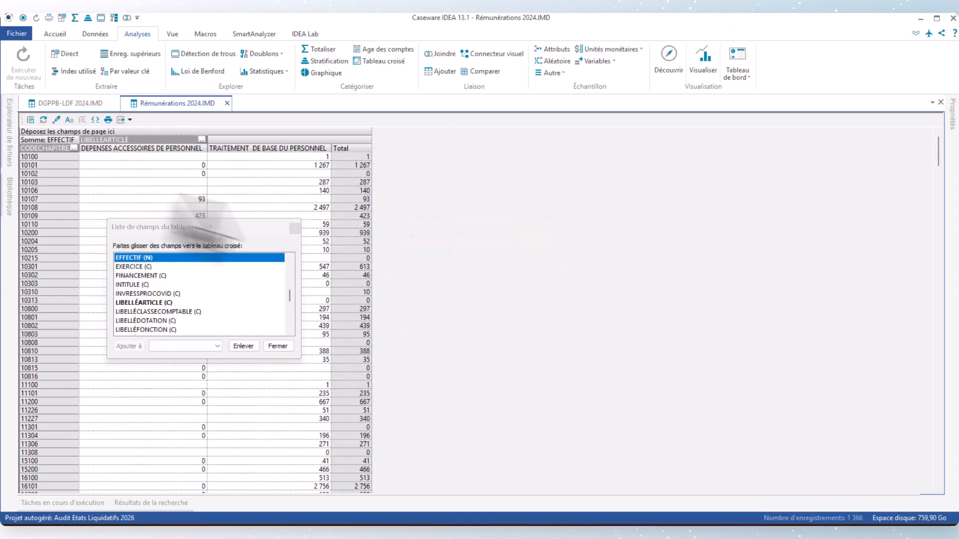
left_click(280, 347)
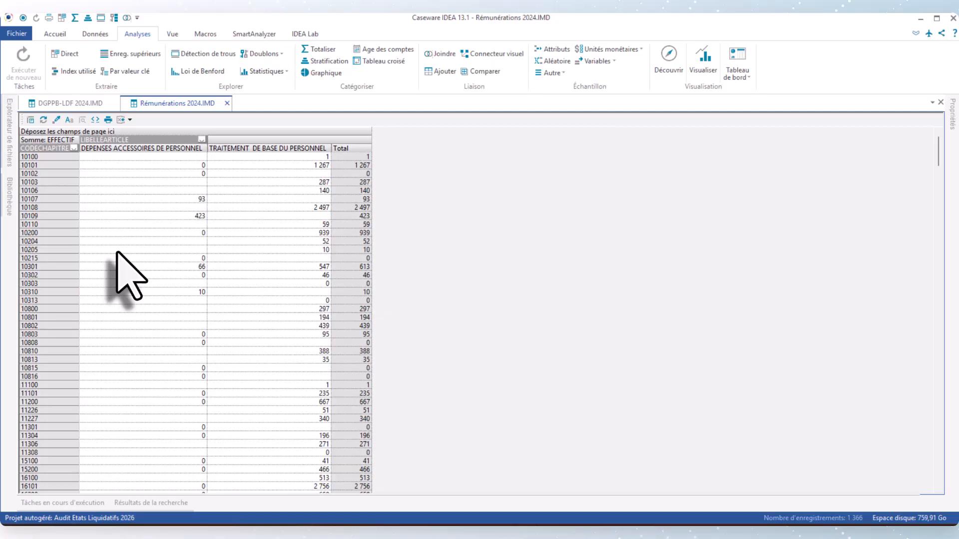
Step: Send the pivot table of EFFECTIF by CODECHAPITRE and LIBELLÉARTICLE to a new IDEA database
left_click(10, 135)
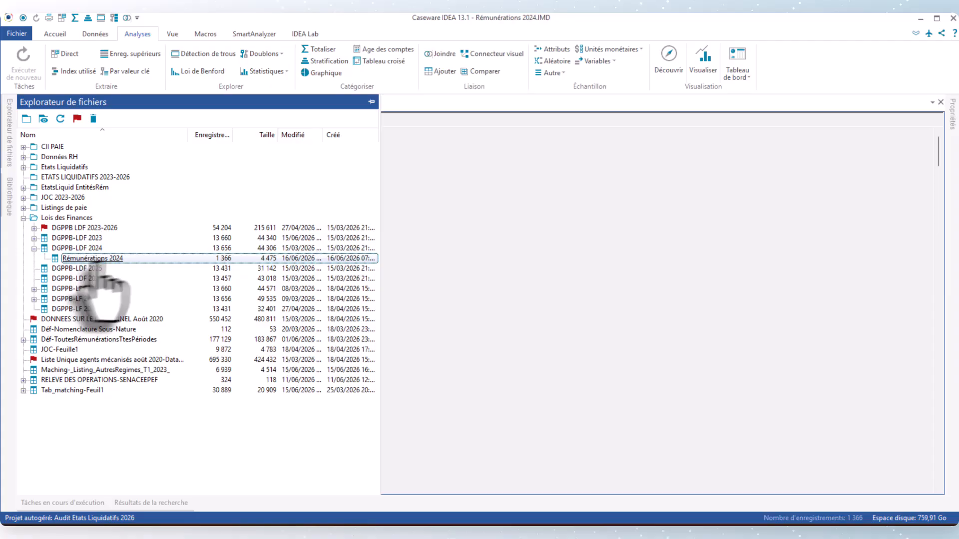
left_click(475, 251)
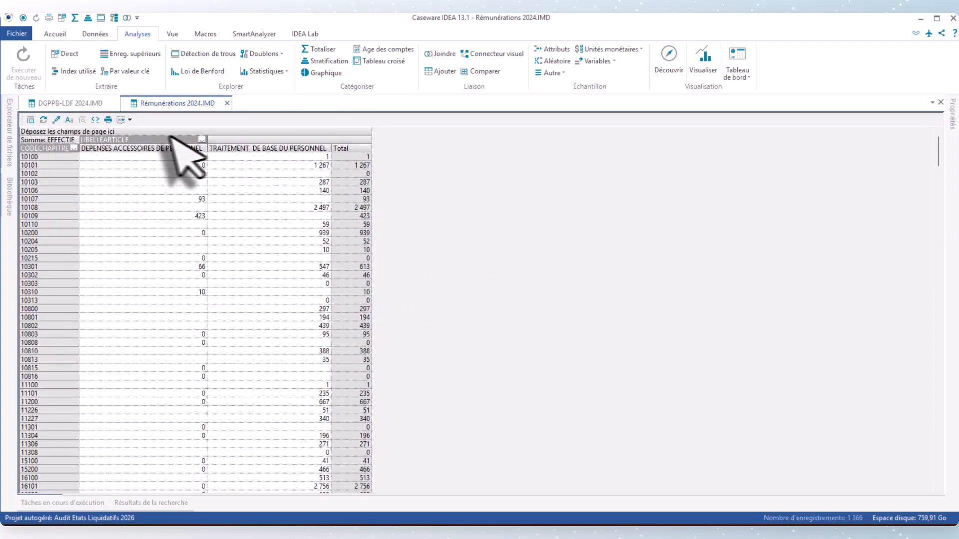
left_click(129, 120)
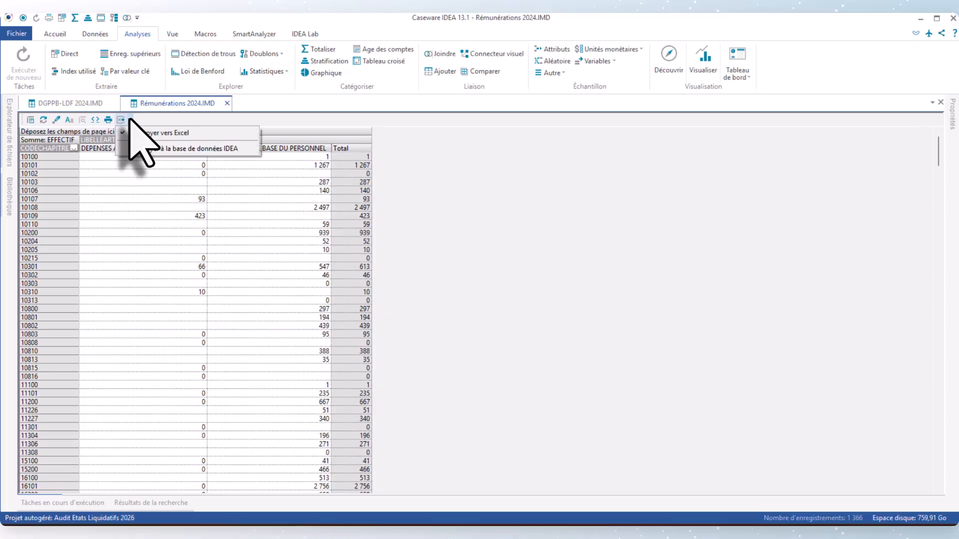
left_click(170, 149)
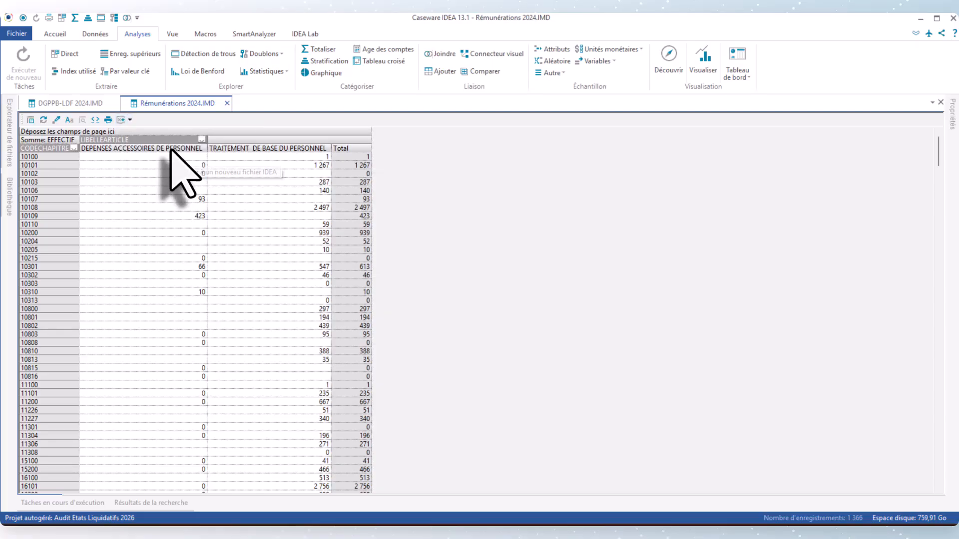
left_click(129, 120)
left_click(155, 148)
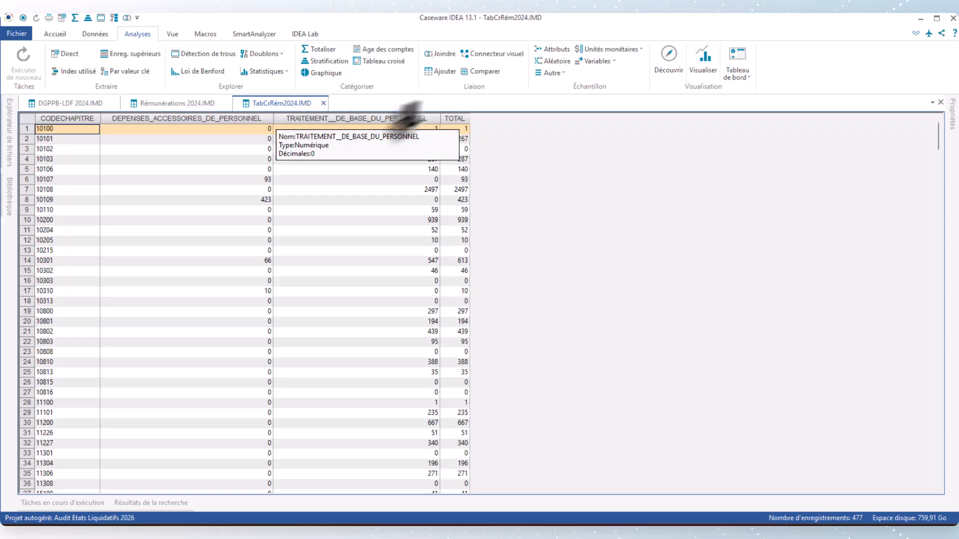
Step: Rename the DEPENSES_ACCESSOIRES_DE_PERSONNEL field of TabCrRém2024 as EFFECTIF_PRIMES through field manipulation
right_click(157, 120)
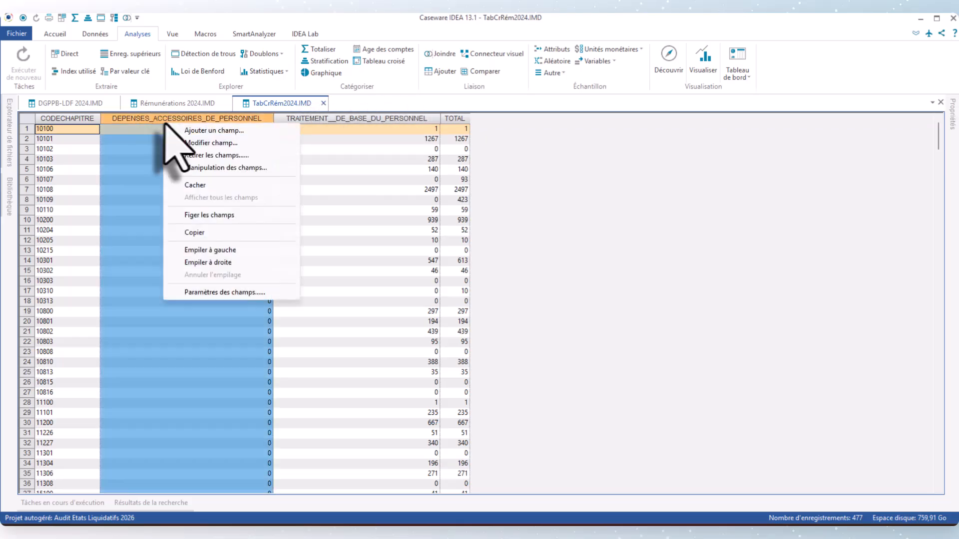
left_click(204, 170)
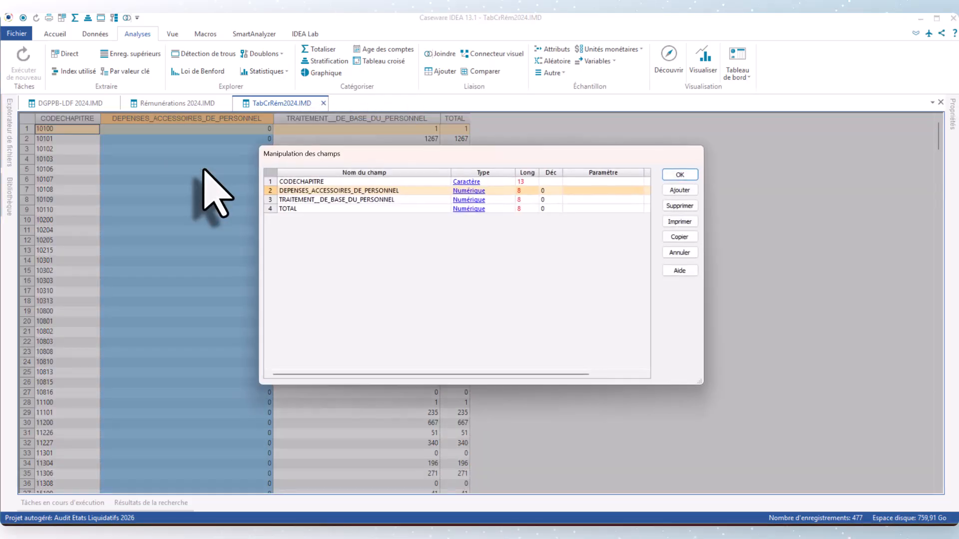
left_click(400, 190)
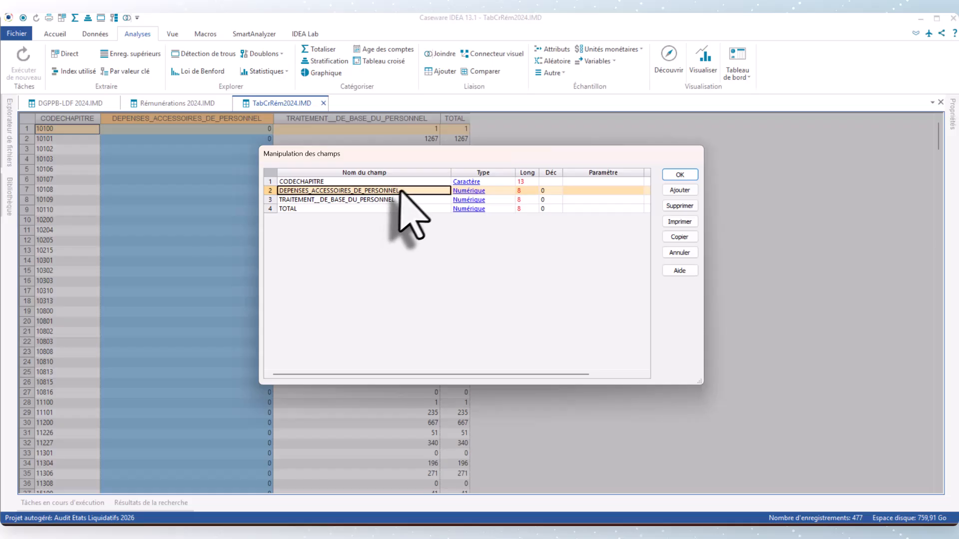
left_click(401, 191)
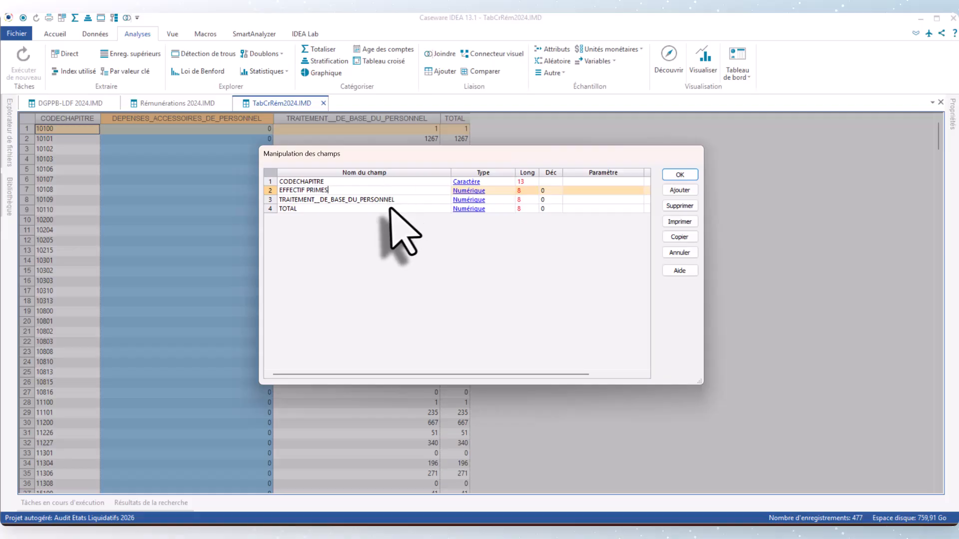
Step: Rename the TRAITEMENT__DE_BASE_DU_PERSONNEL field as EFFECTIF_SAL_DE_BASE and the TOTAL field as EFFECTIF_TOTAL
left_click(383, 200)
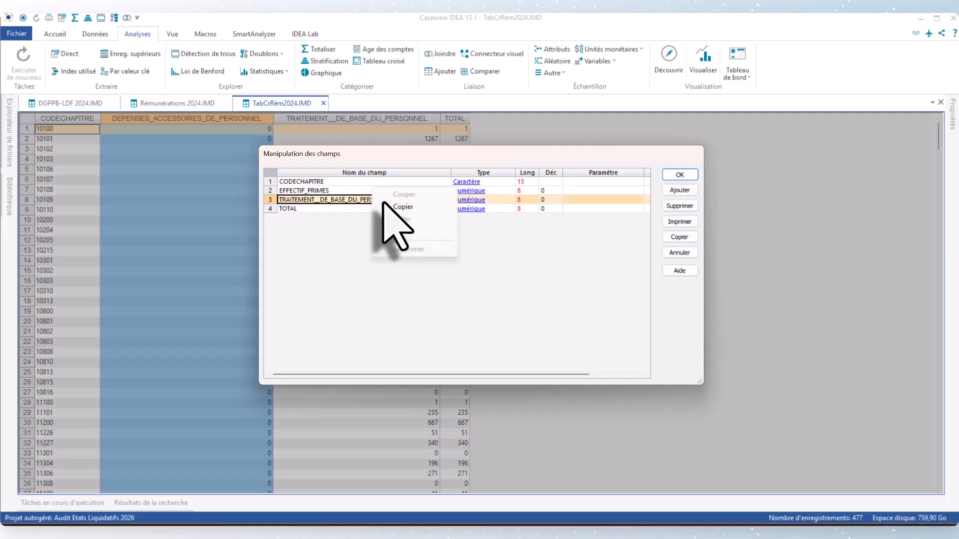
left_click(355, 200)
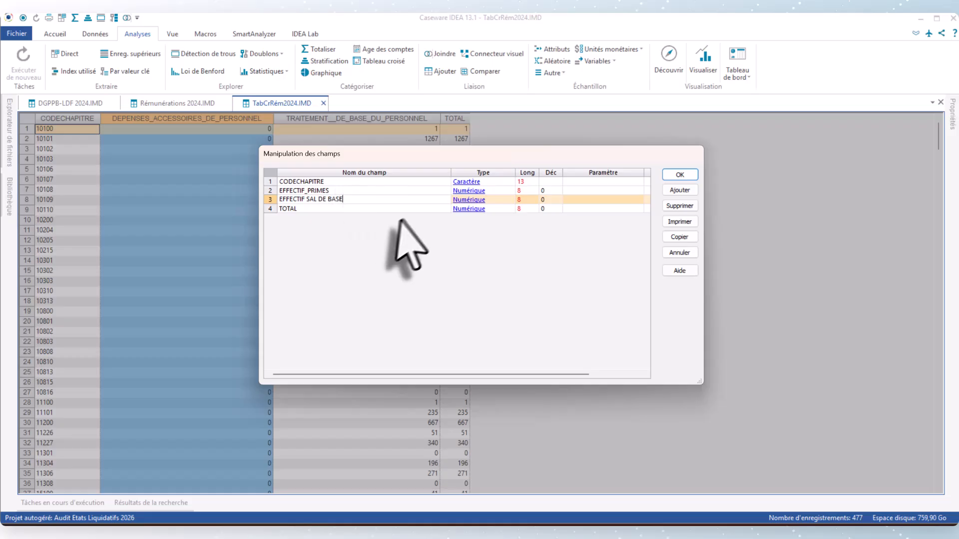
left_click(349, 209)
type("EFFECTIF")
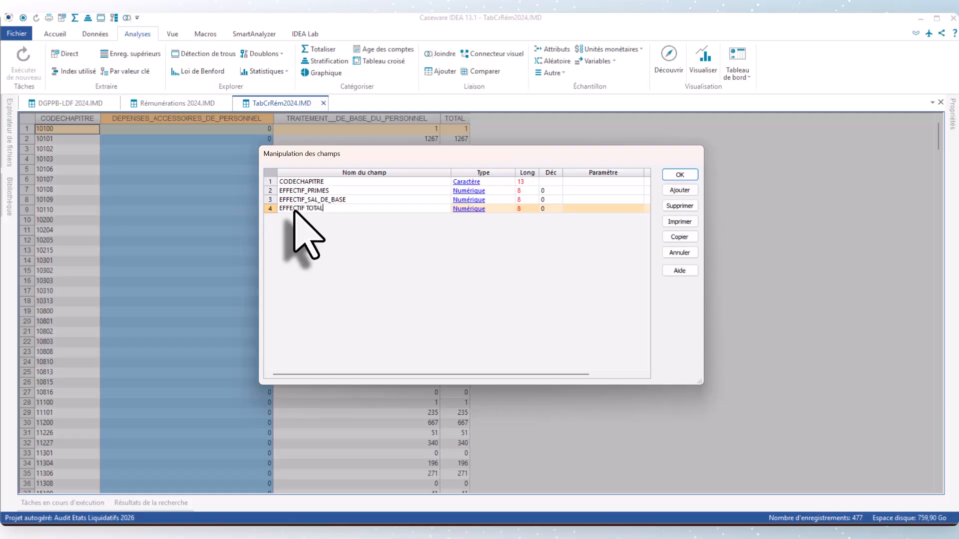
type("_TOTAL")
Step: Apply the field name changes and adjust the column widths of the renamed EFFECTIF fields
left_click(680, 175)
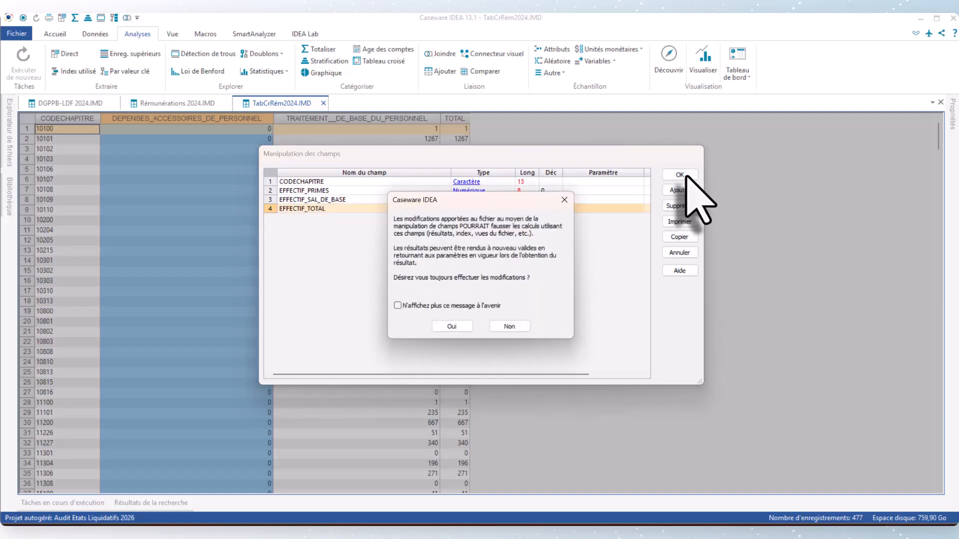
left_click(453, 326)
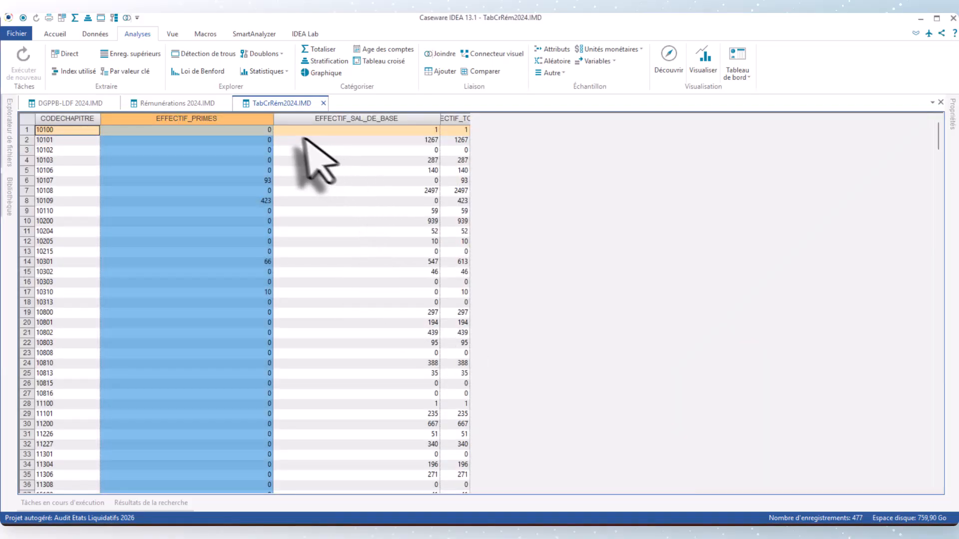
left_click_drag(274, 123, 175, 122)
mouse_move(341, 123)
left_mouse_down()
mouse_move(249, 122)
mouse_move(339, 122)
left_mouse_up()
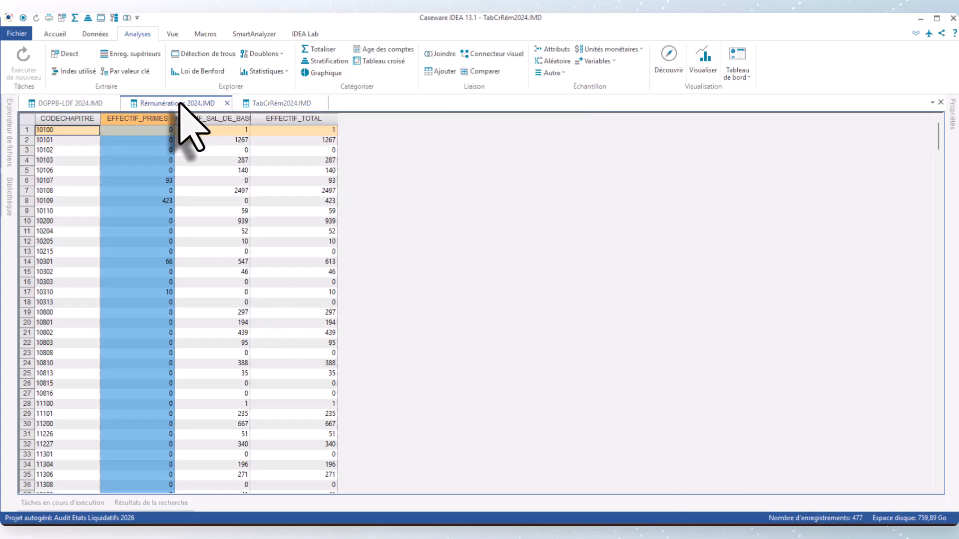
Step: Compare the number of records in Rémunérations 2024 with TabCrRém2024 and review the staff numbers by chapter
left_click(180, 103)
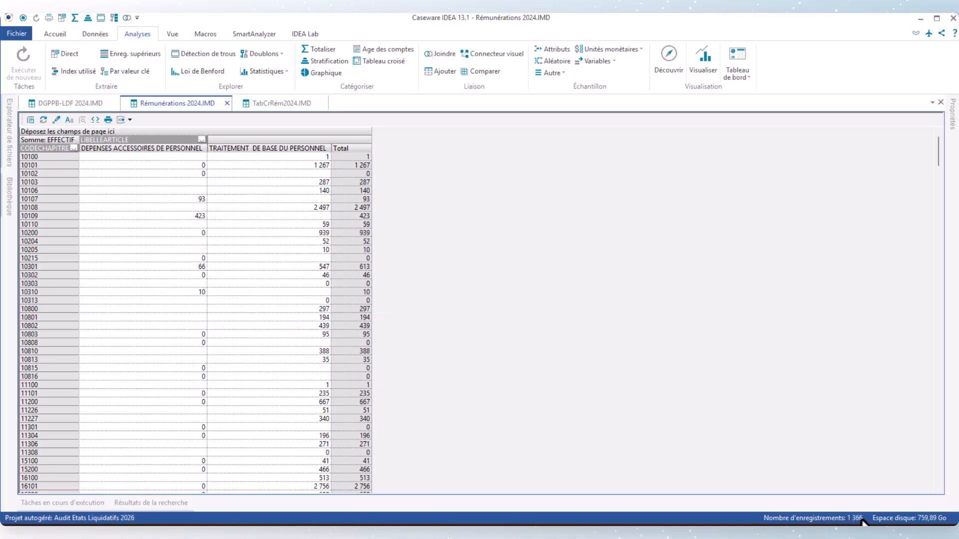
left_click(285, 103)
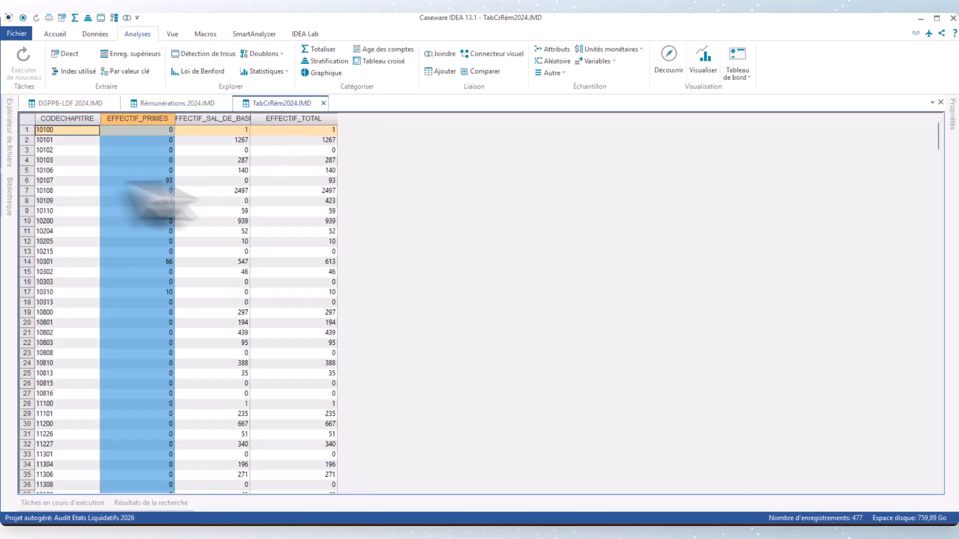
scroll(35, 165, "down", 20)
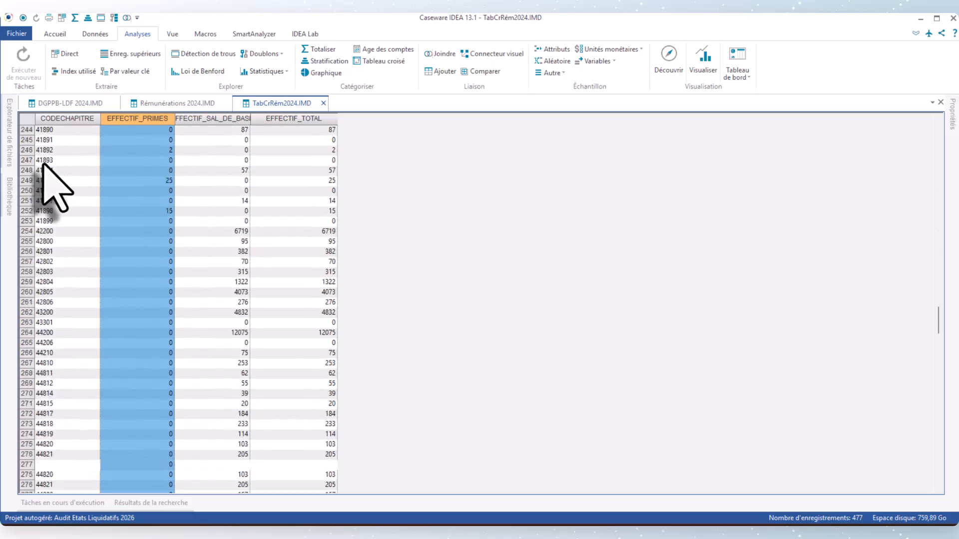
Step: Calculate the control total of TabCrRém2024 on the EFFECTIF_SAL_DE_BASE field
scroll(44, 165, "down", 20)
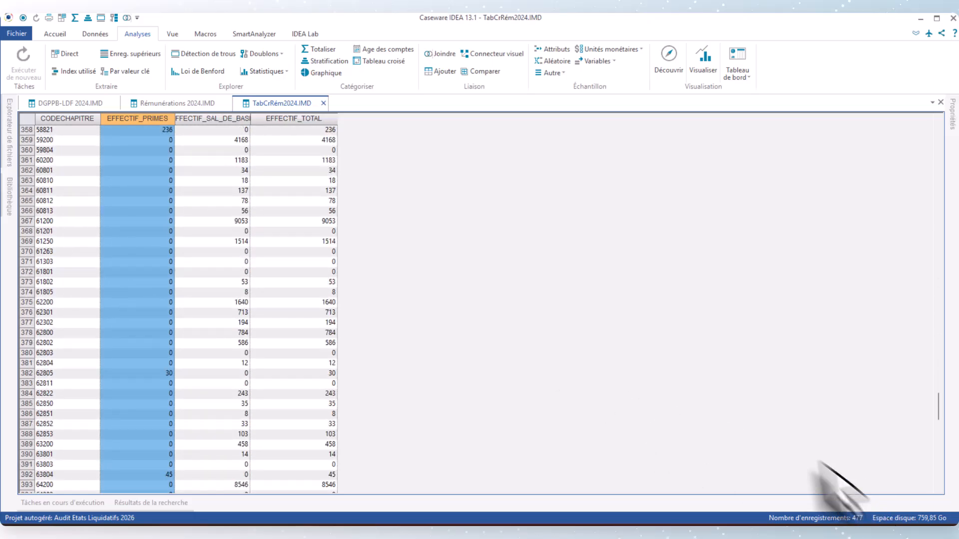
scroll(659, 379, "up", 3)
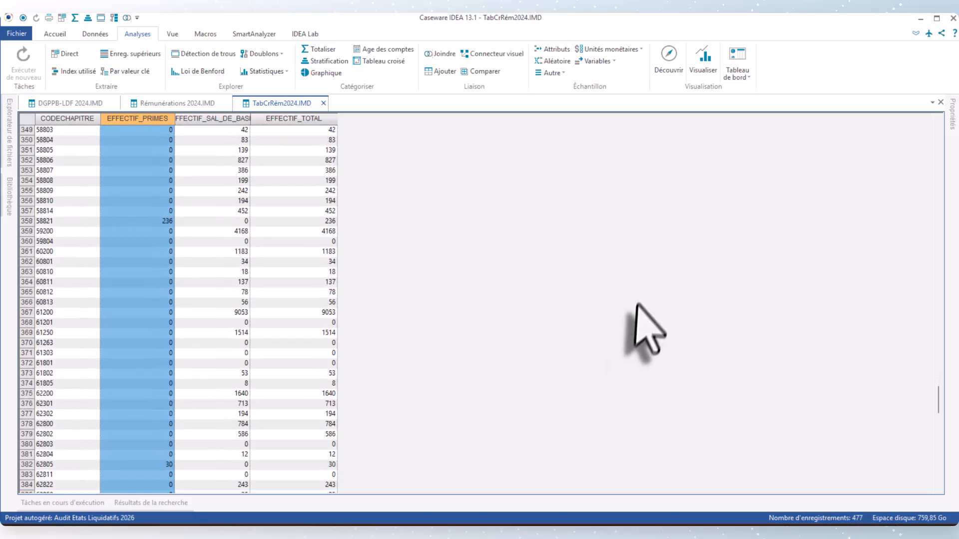
left_click(953, 114)
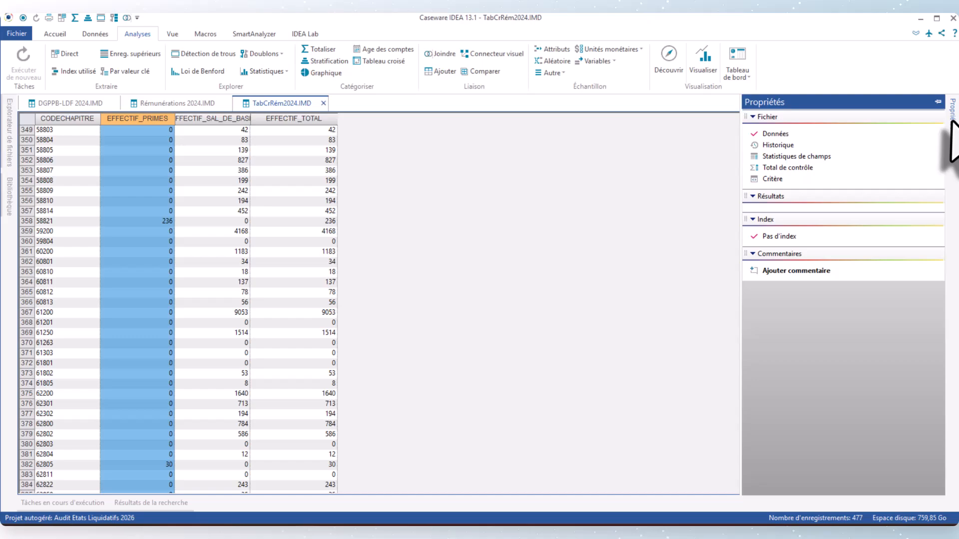
left_click(799, 168)
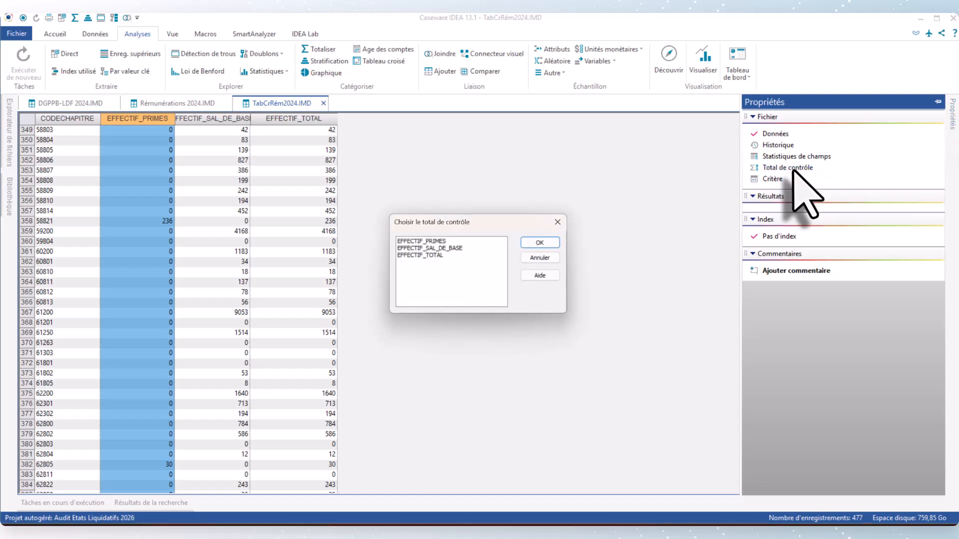
left_click(450, 255)
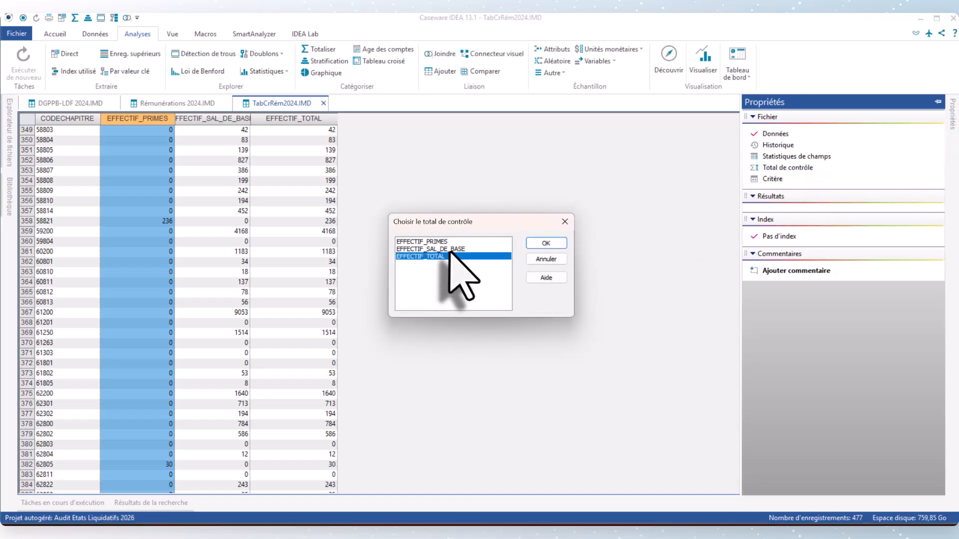
left_click(449, 249)
left_click(546, 243)
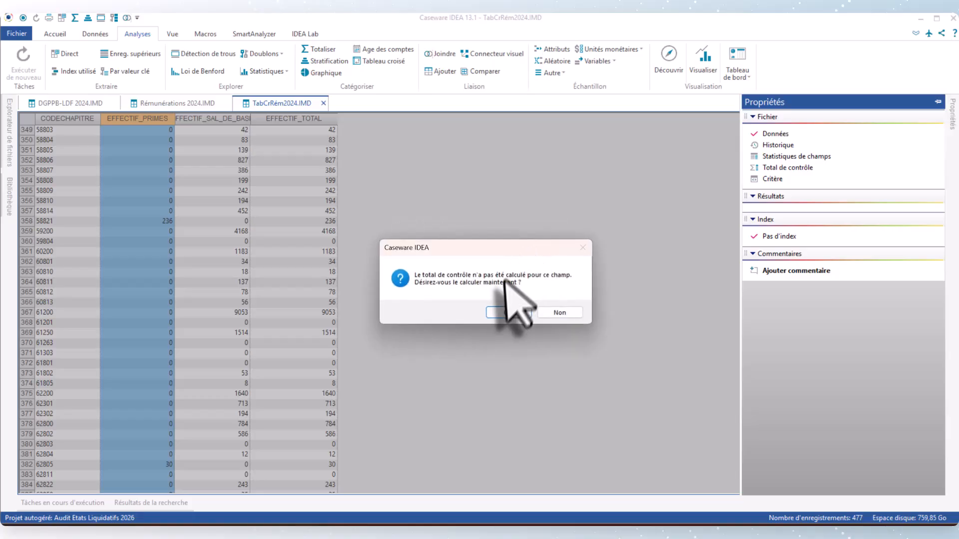
left_click(507, 312)
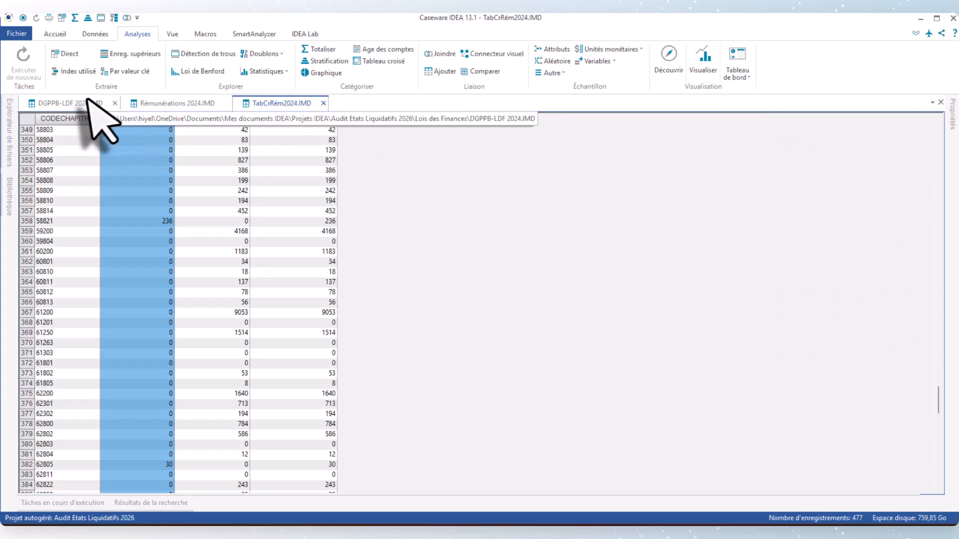
Step: Check the column totals in the last row of the Rémunérations 2024 cross table
left_click(73, 103)
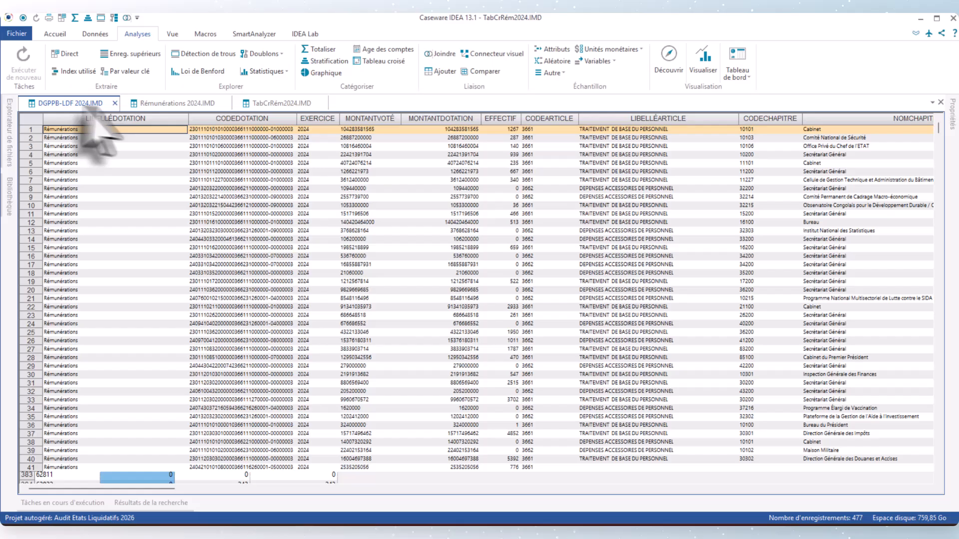
left_click(153, 103)
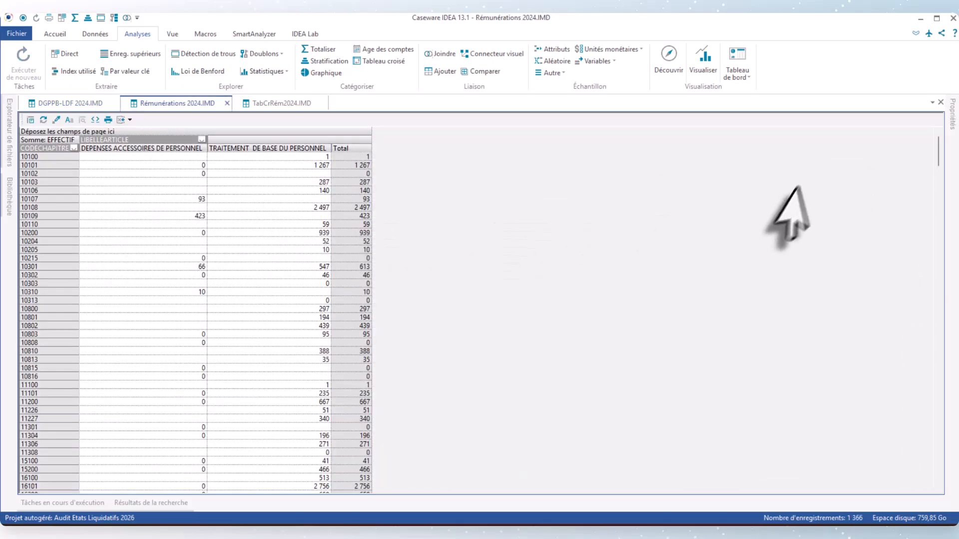
left_click_drag(937, 152, 889, 474)
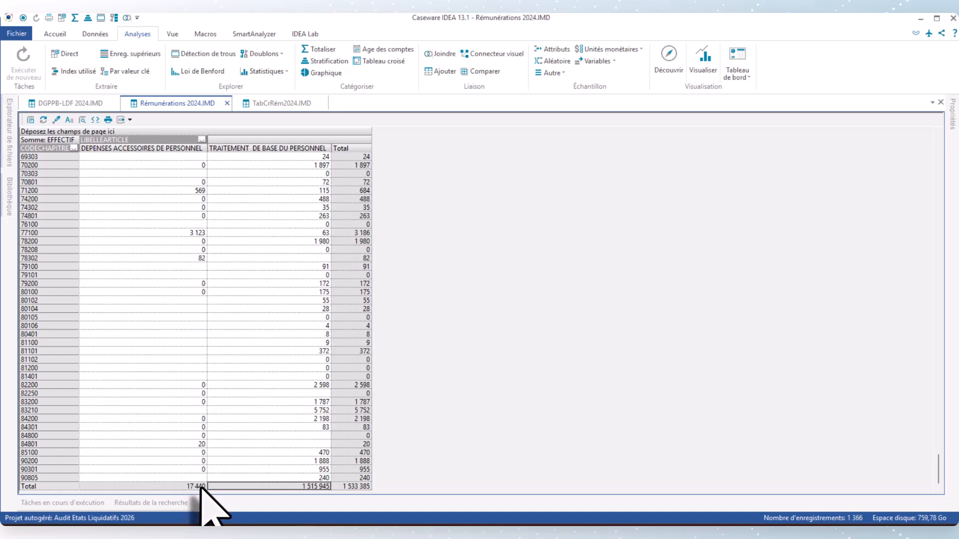
Step: Switch the control total of TabCrRém2024 to the EFFECTIF_PRIMES field and check it in the file properties
left_click(281, 104)
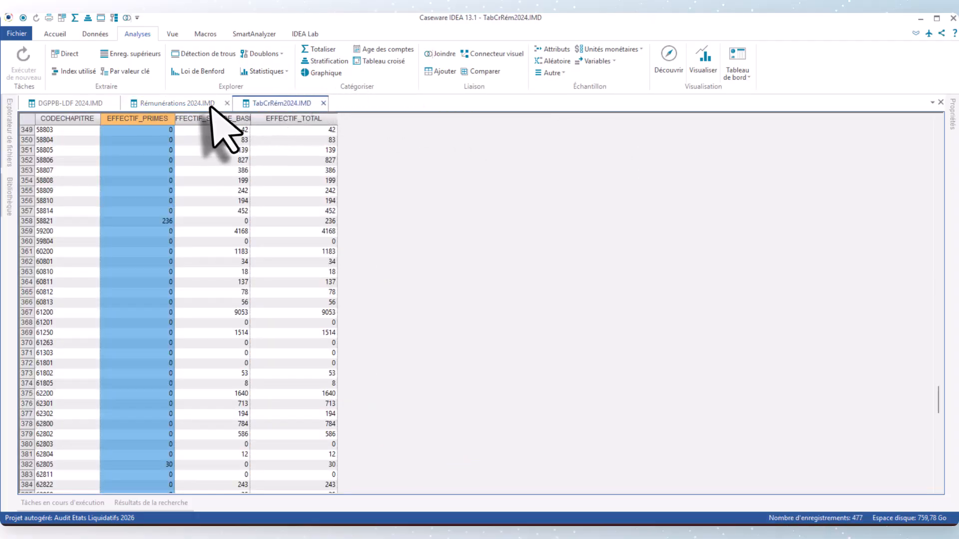
left_click(949, 125)
left_click(877, 169)
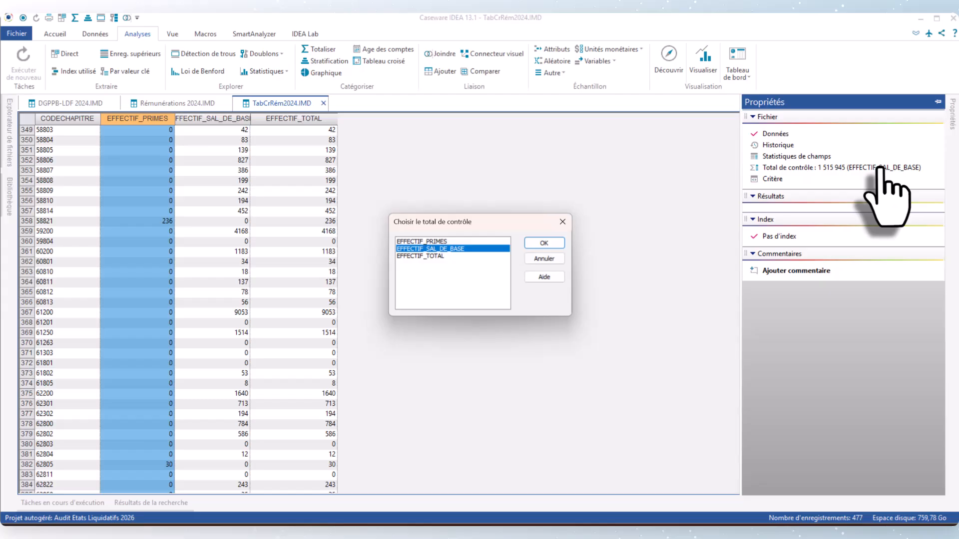
left_click(430, 242)
left_click(546, 243)
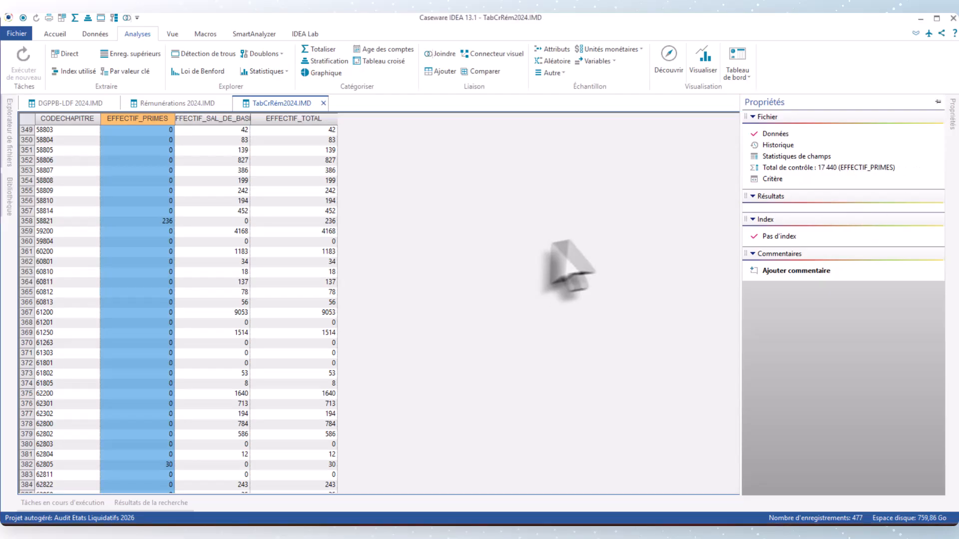
left_click(953, 125)
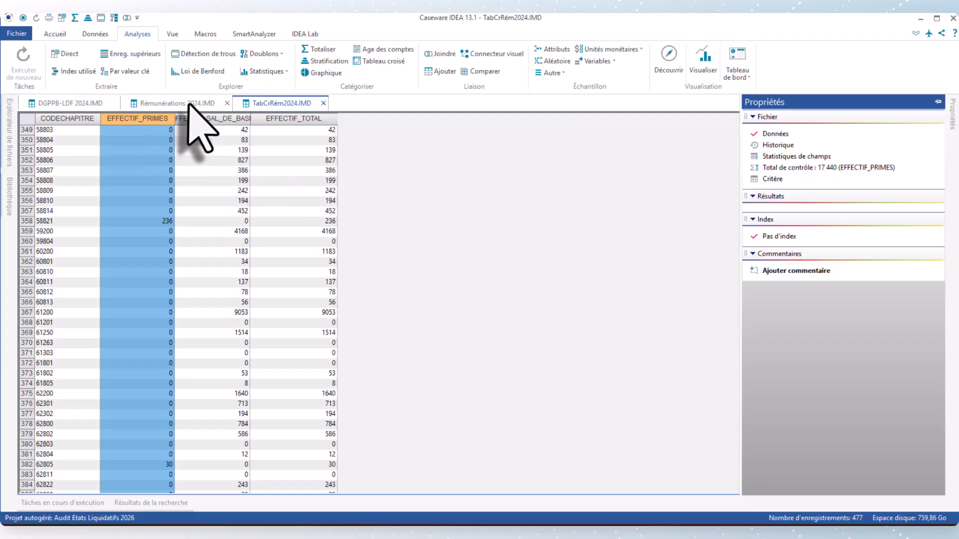
Step: Review the staff numbers by chapter and article in the Rémunérations 2024 cross table
left_click(178, 103)
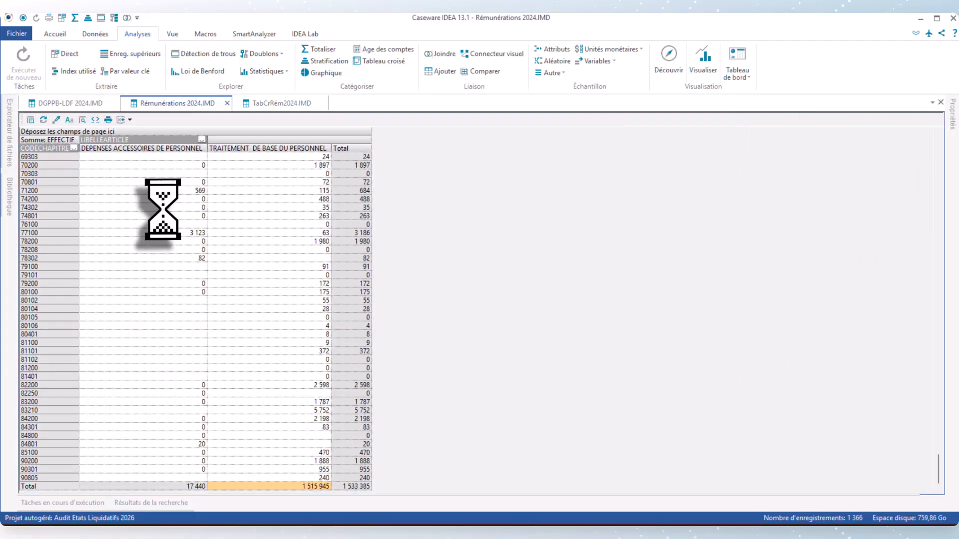
scroll(151, 206, "up", 20)
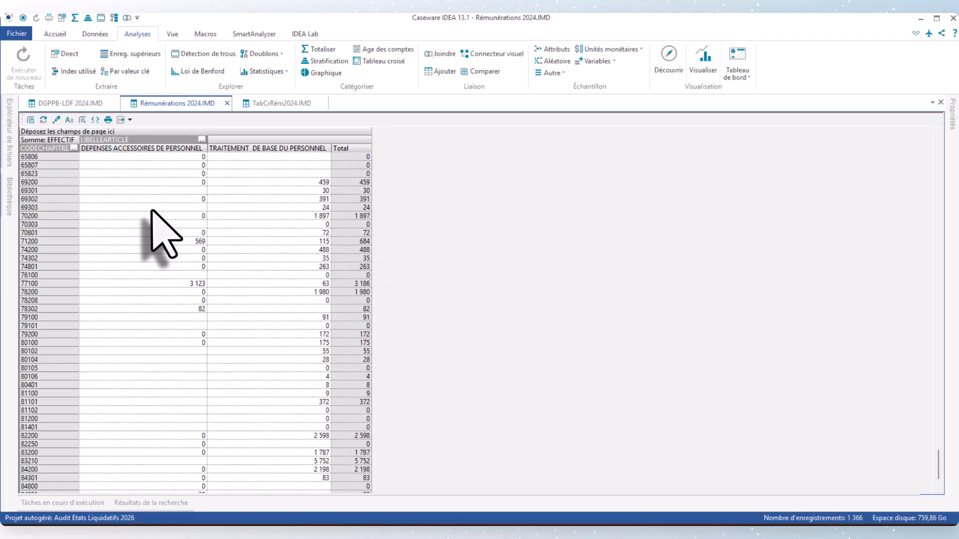
scroll(152, 205, "up", 20)
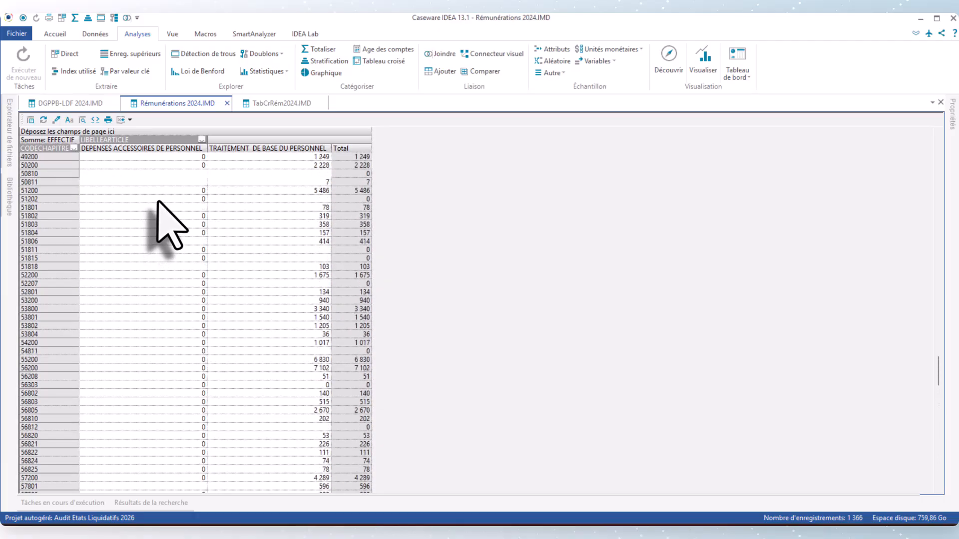
scroll(160, 199, "up", 20)
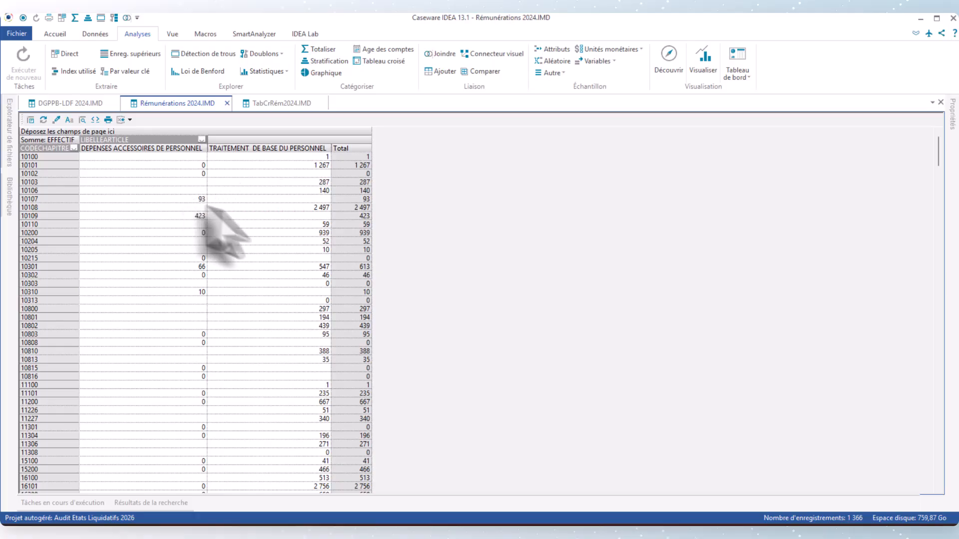
scroll(239, 296, "down", 20)
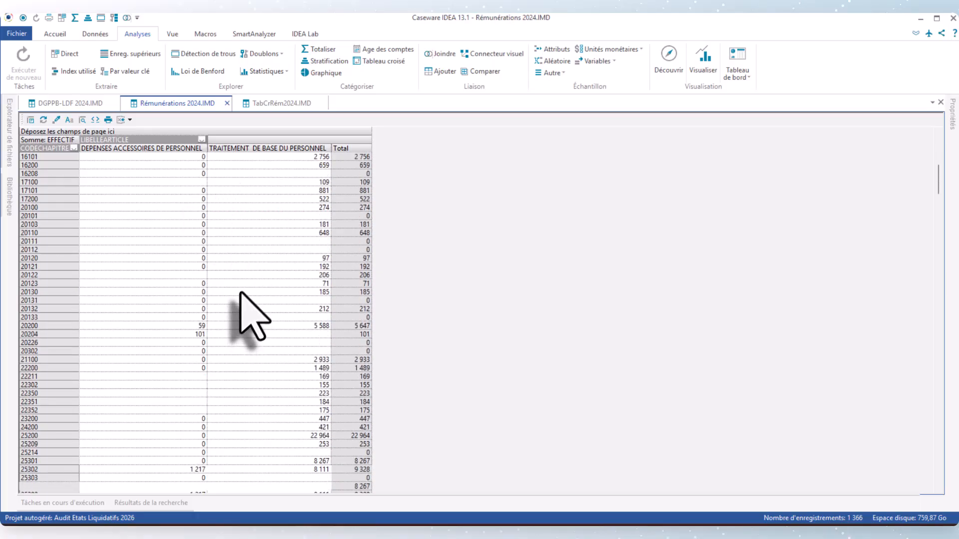
scroll(240, 288, "down", 20)
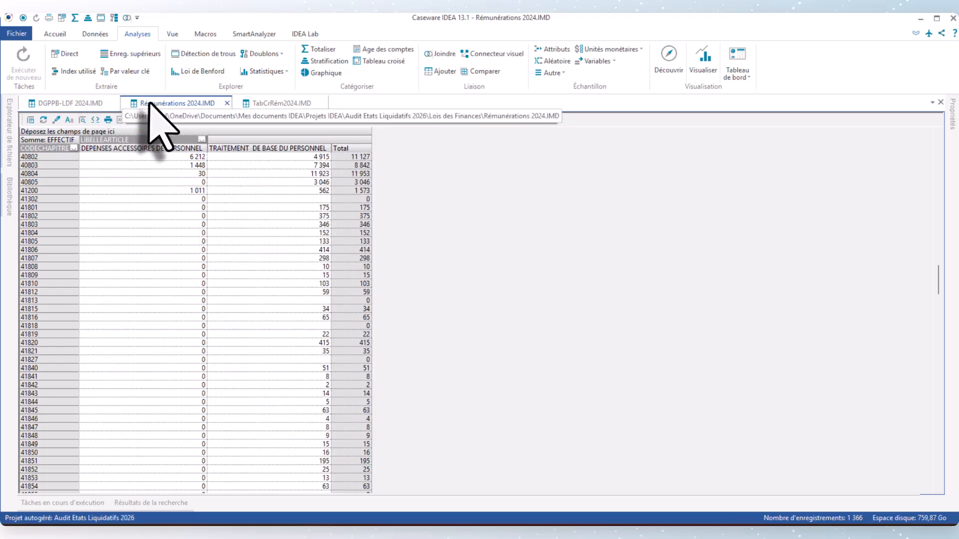
Step: Summarise the Rémunérations 2024 data by CODECHAPITRE with the sum of EFFECTIF, creating a file named Totaliser
left_click(951, 113)
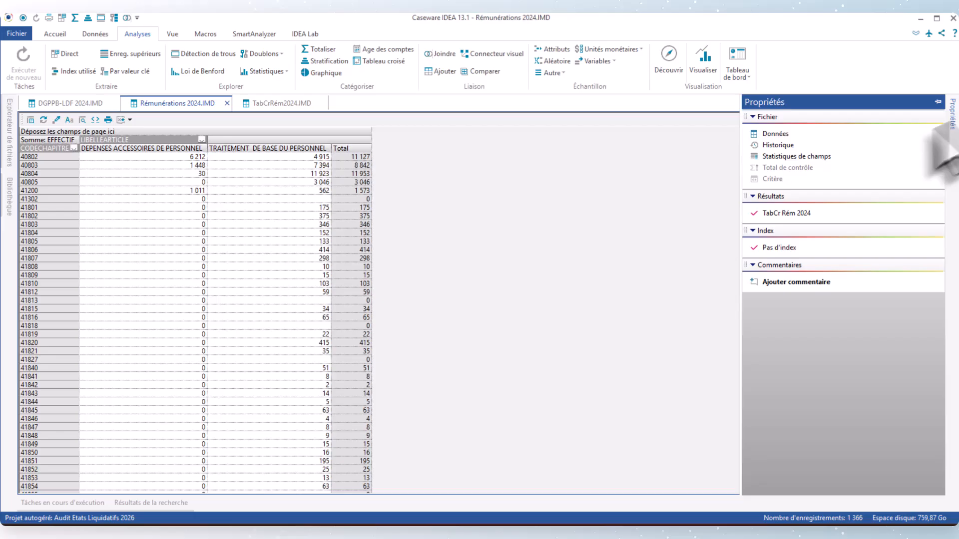
left_click(776, 134)
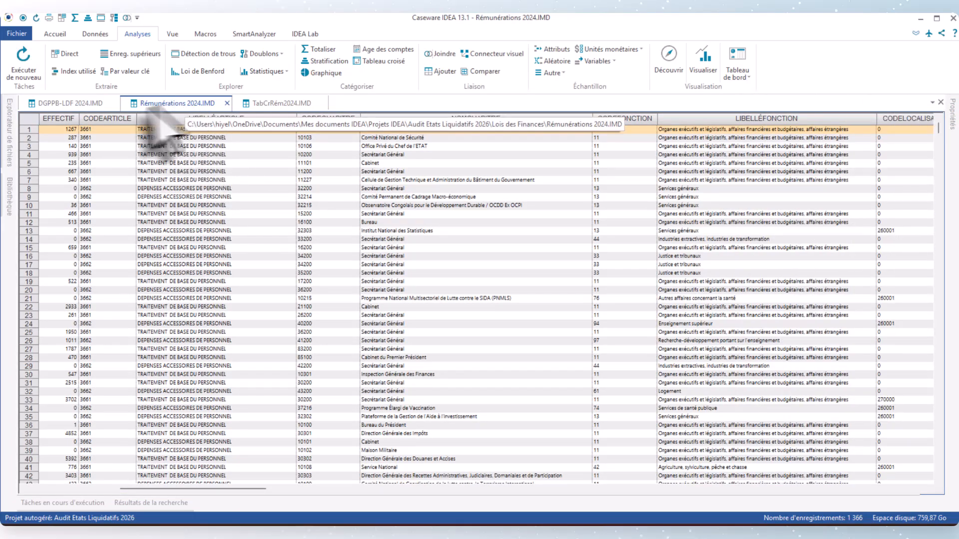
left_click(322, 49)
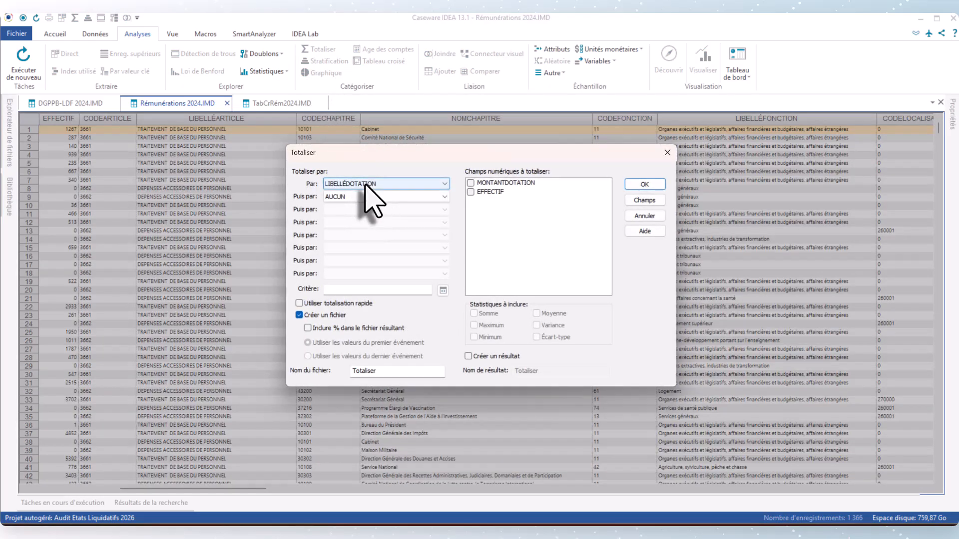
left_click(367, 184)
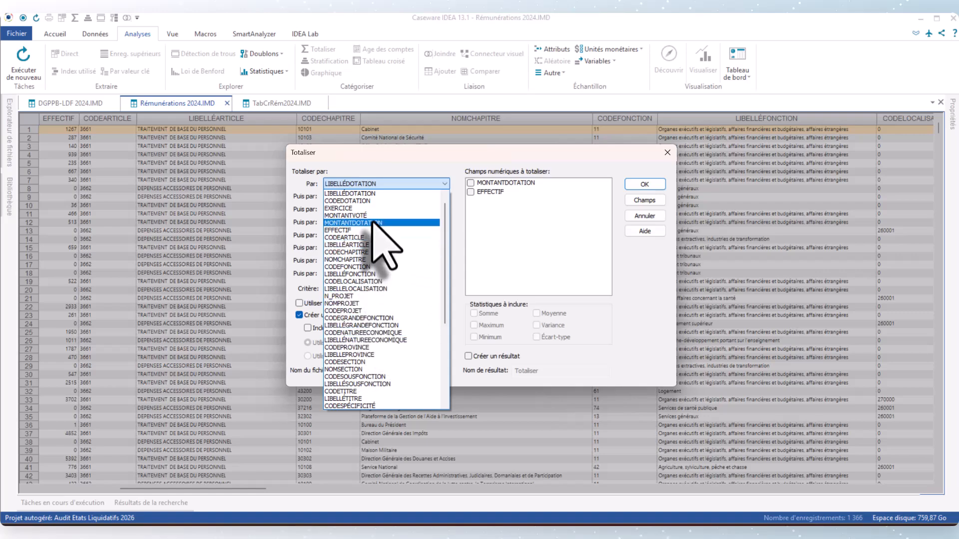
left_click(352, 252)
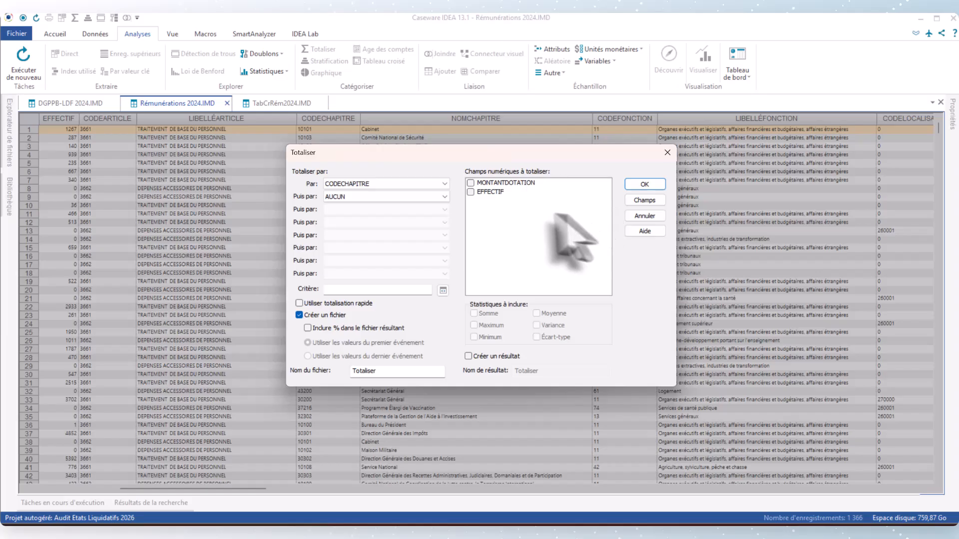
left_click(471, 193)
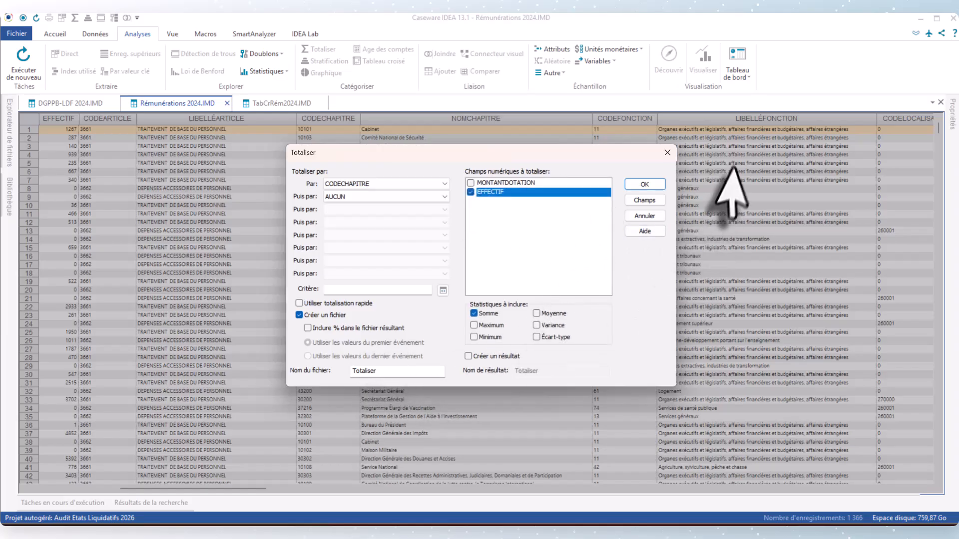
left_click(646, 185)
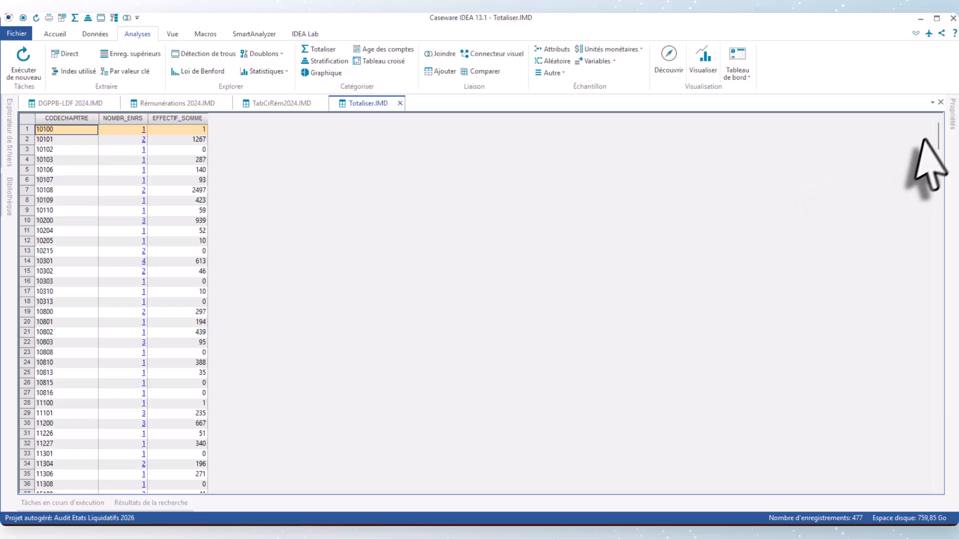
Step: Calculate the control total of the Totaliser file on the EFFECTIF_SOMME field
left_click(952, 120)
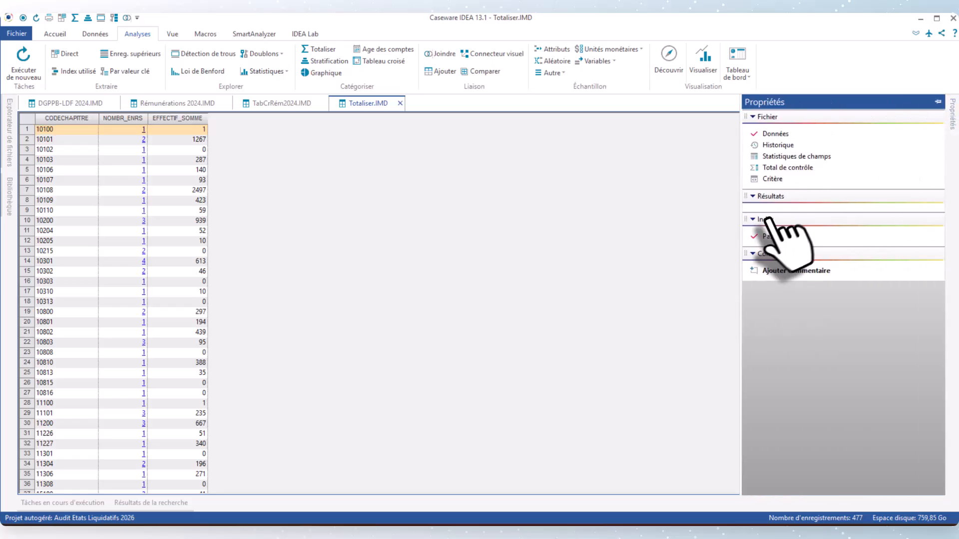
left_click(788, 168)
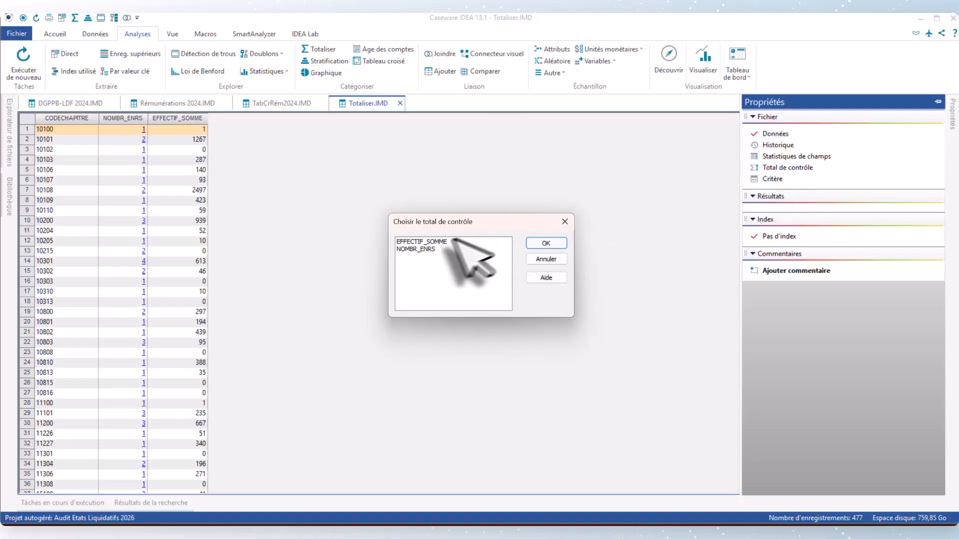
left_click(421, 243)
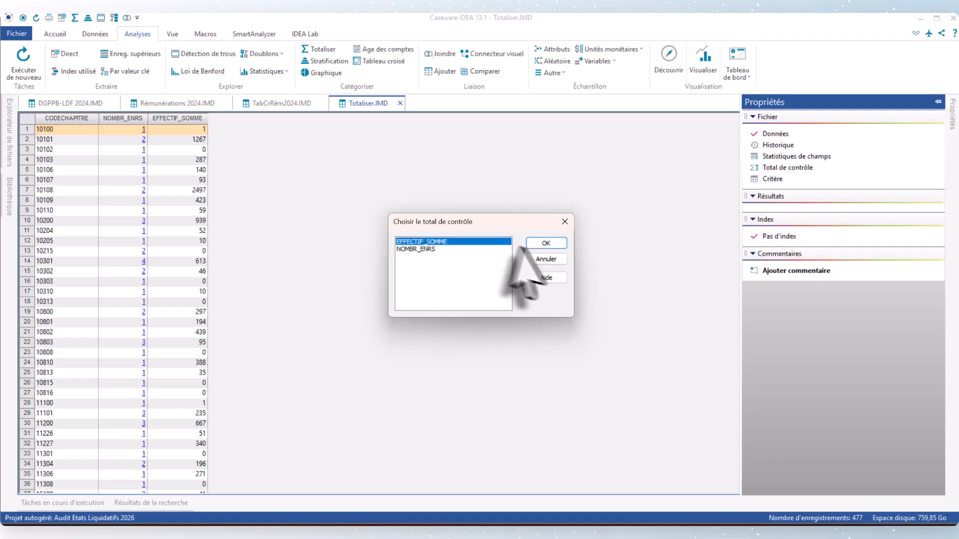
left_click(547, 244)
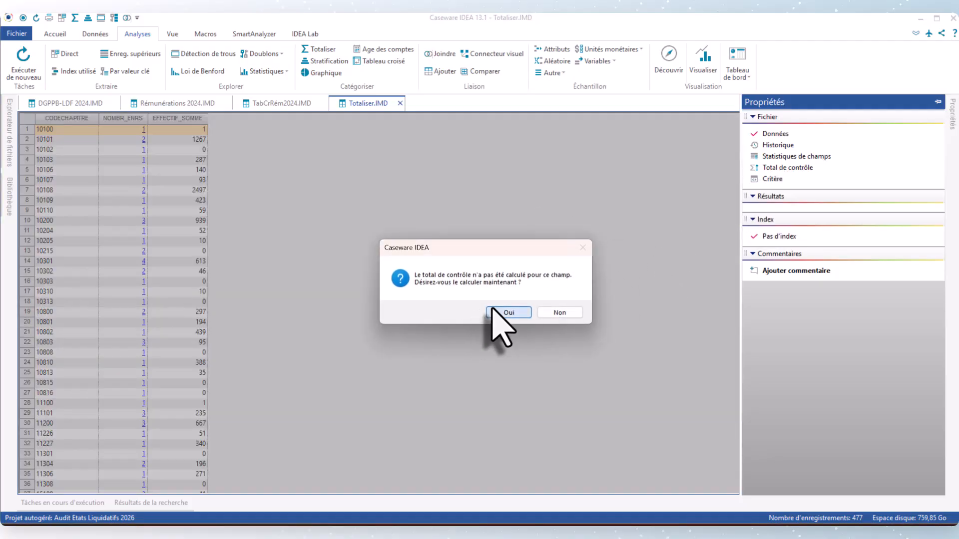
left_click(495, 313)
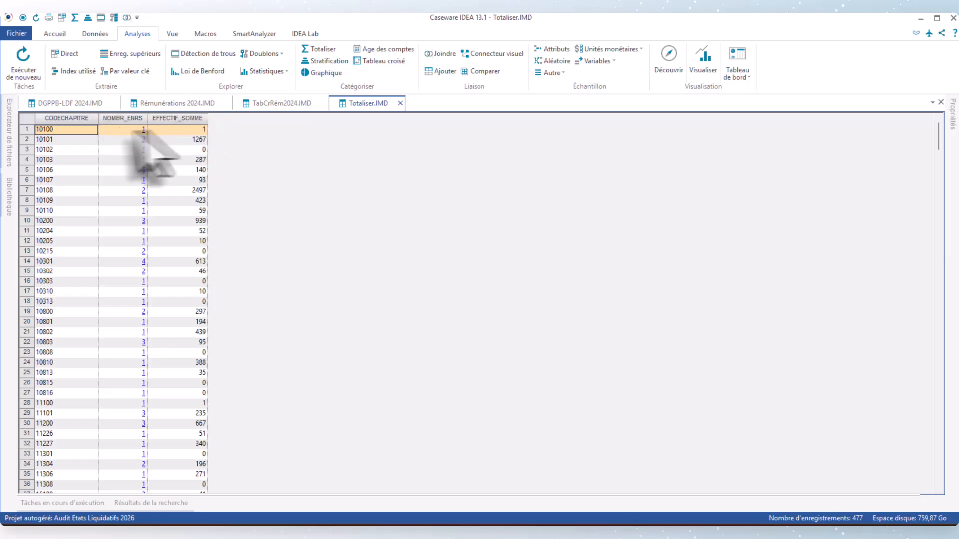
Step: Compare the staff number columns of TabCrRém2024 with the summed staff numbers in Totaliser
left_click(279, 105)
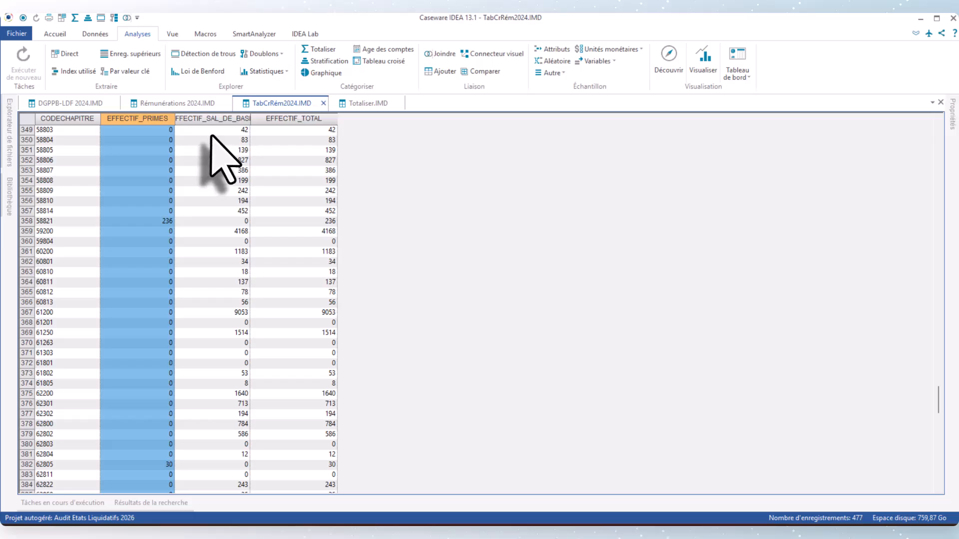
left_click(381, 103)
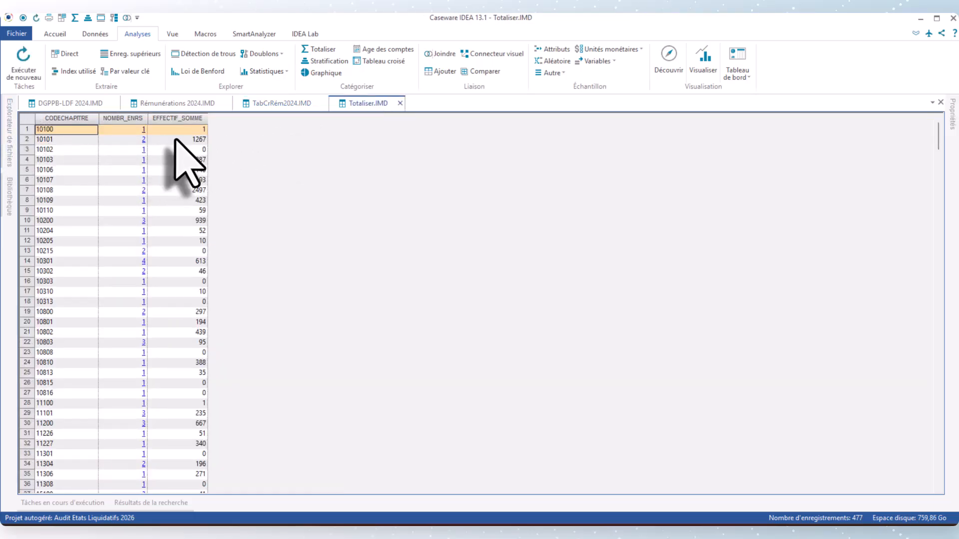
left_click(277, 105)
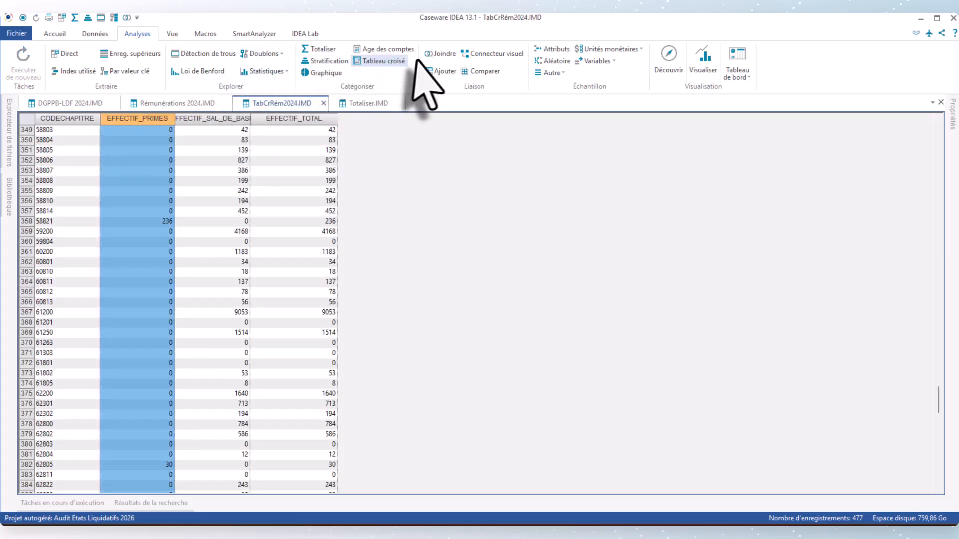
Step: Start joining TabCrRém2024 with another file, choosing Rémunérations 2024 under DGPPB-LDF 2024 as the secondary file
left_click(441, 54)
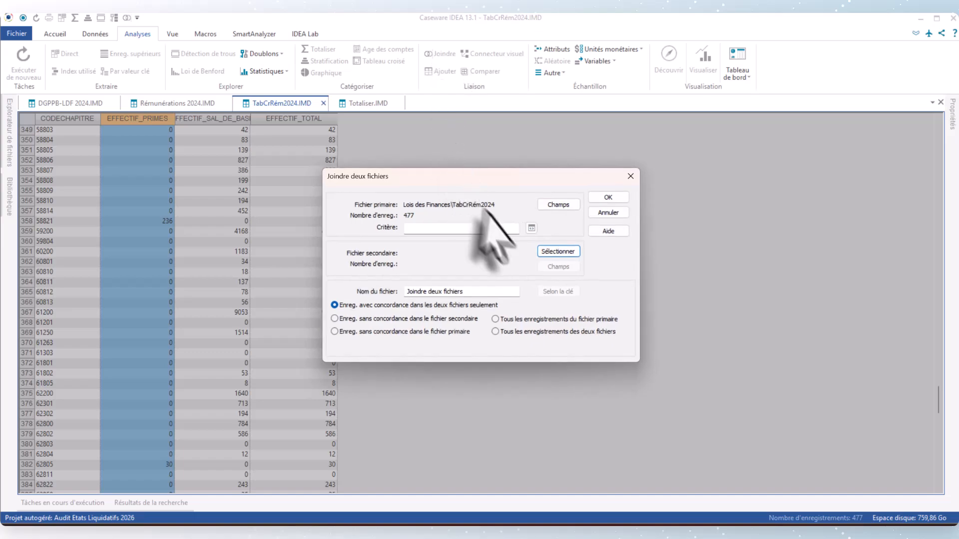
left_click(567, 252)
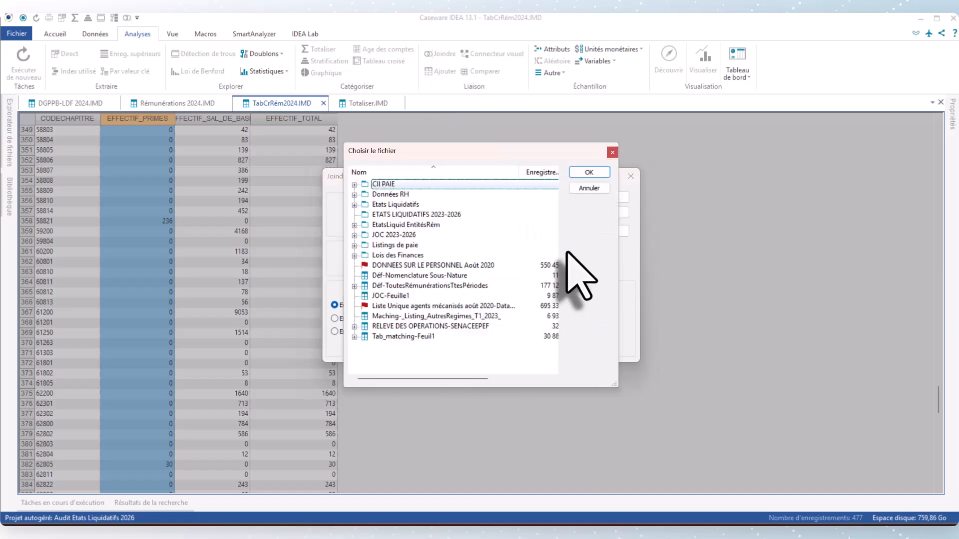
left_click(354, 256)
left_click(365, 286)
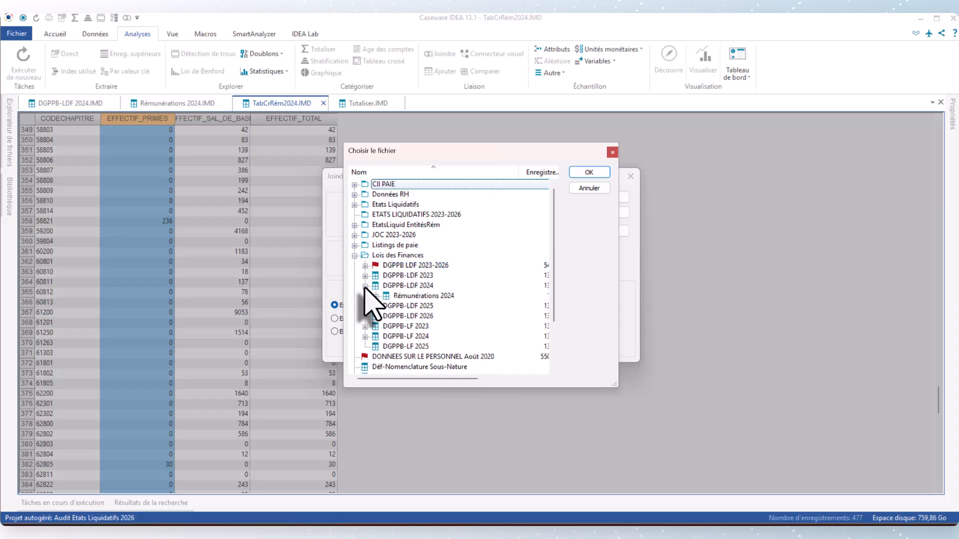
double_click(410, 296)
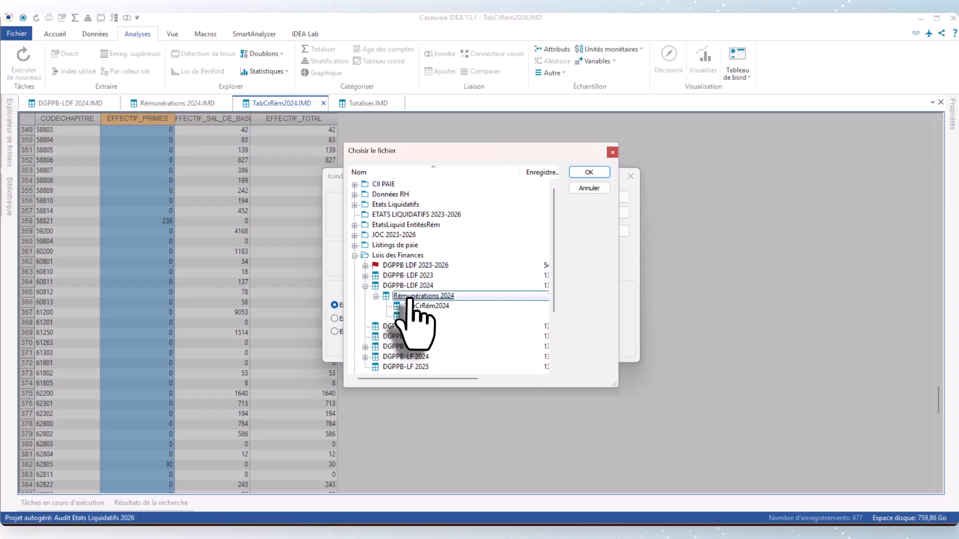
left_click(600, 173)
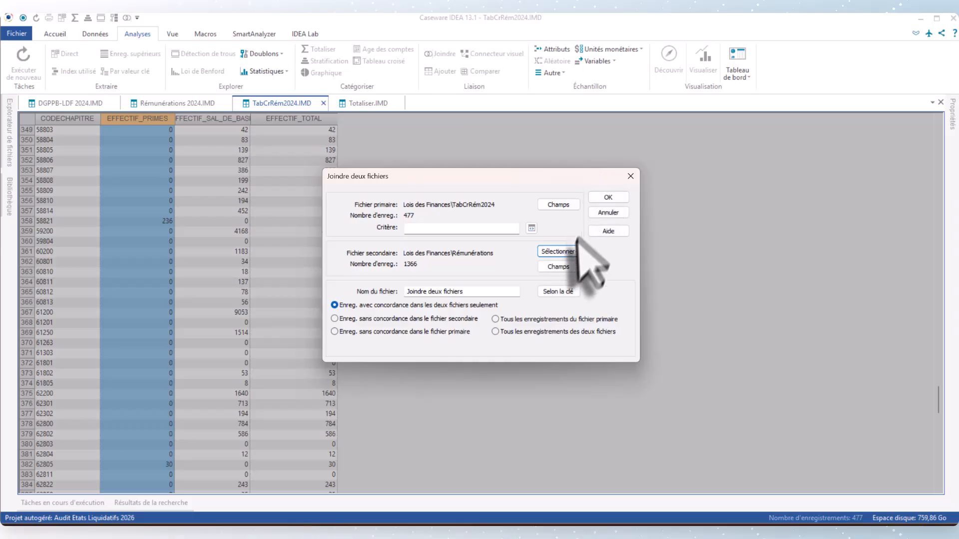
Step: Set the join's matching key to CODECHAPITRE in both the primary and secondary files, in ascending order
left_click(559, 291)
left_click(405, 223)
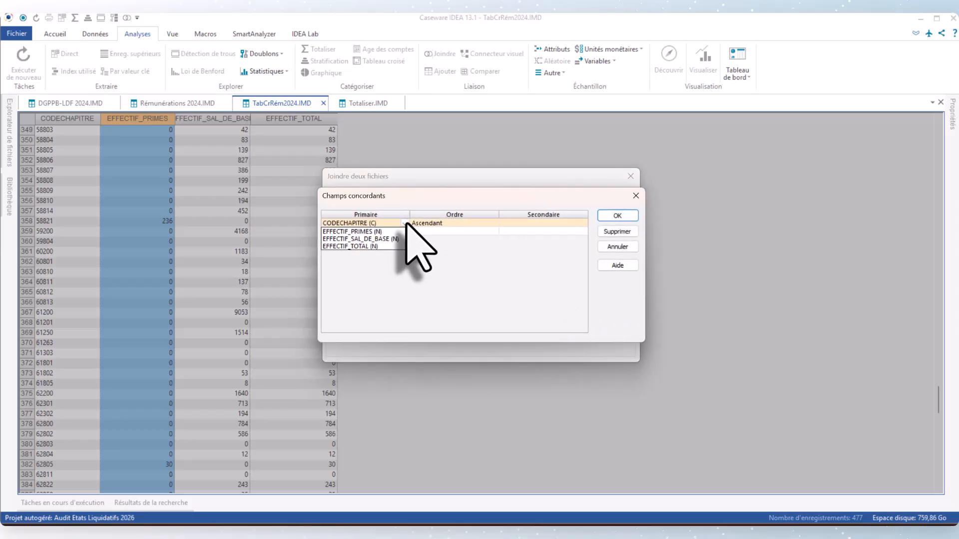
left_click(583, 223)
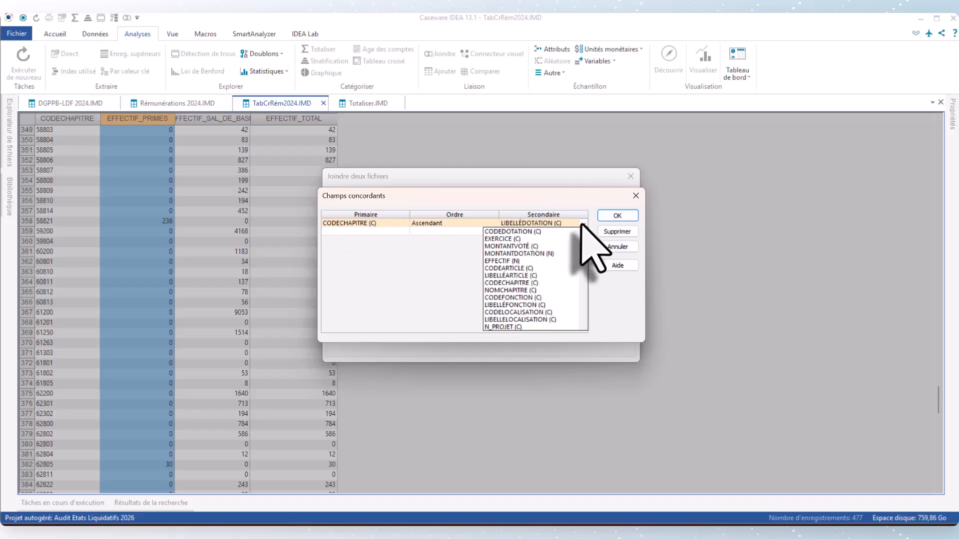
left_click(519, 283)
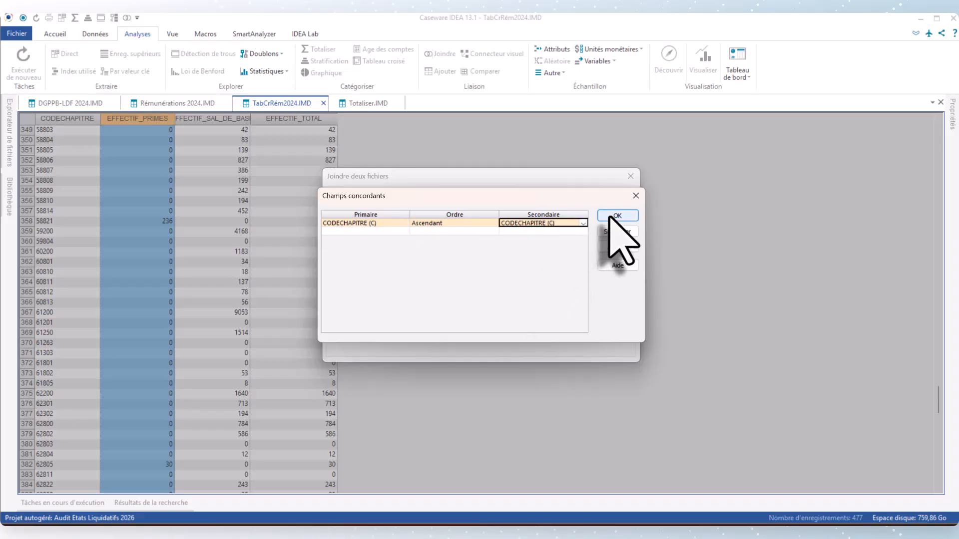
left_click(614, 216)
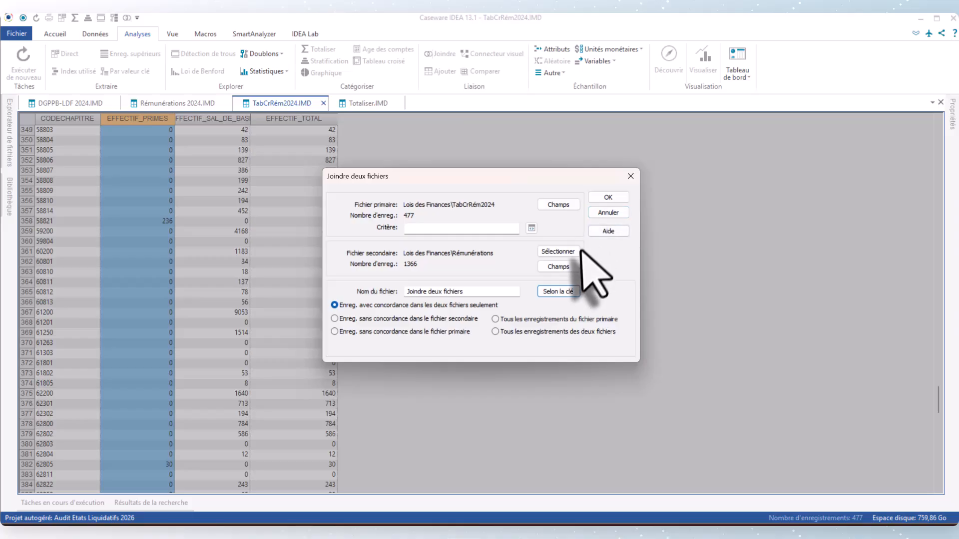
Step: Clear all included fields of the secondary file and select only CODESECTION and NOMSECTION
left_click(566, 269)
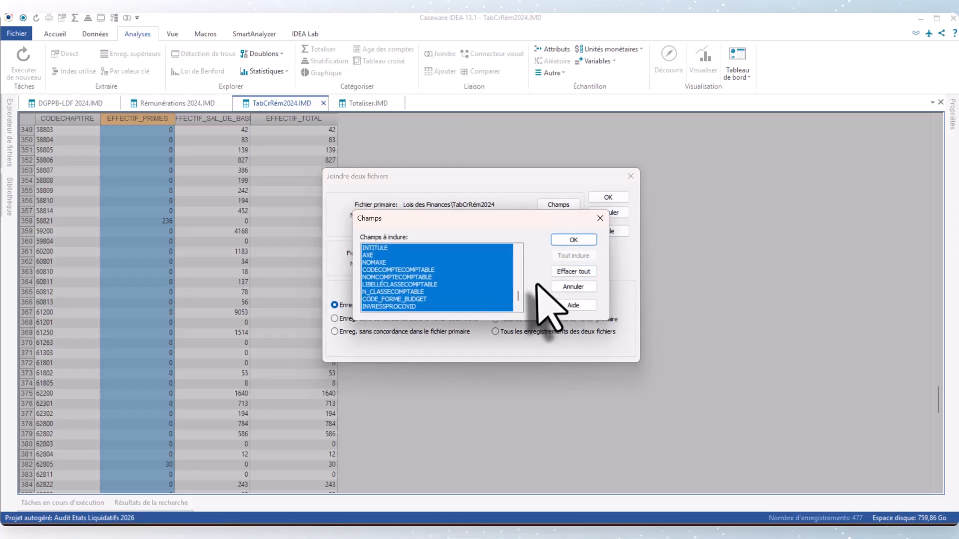
left_click_drag(518, 298, 520, 278)
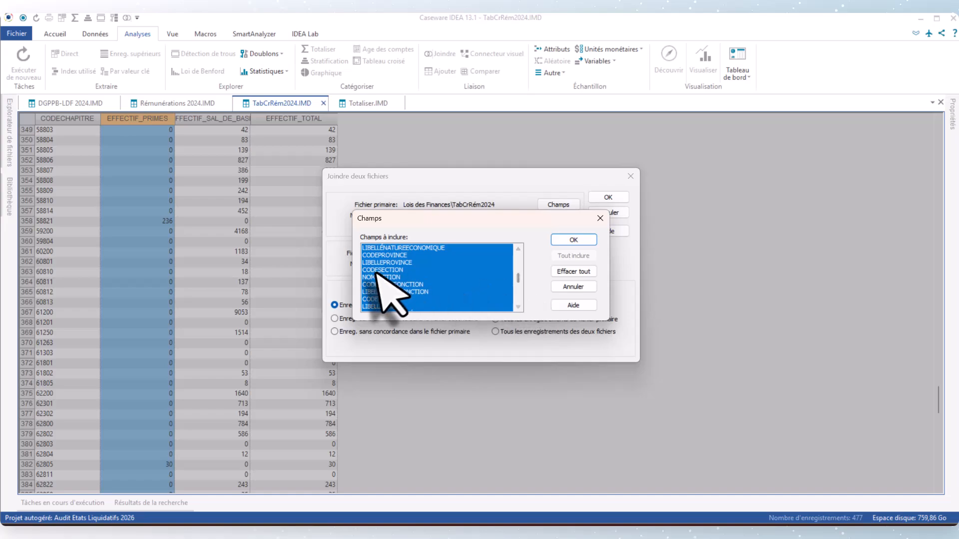
left_click(573, 272)
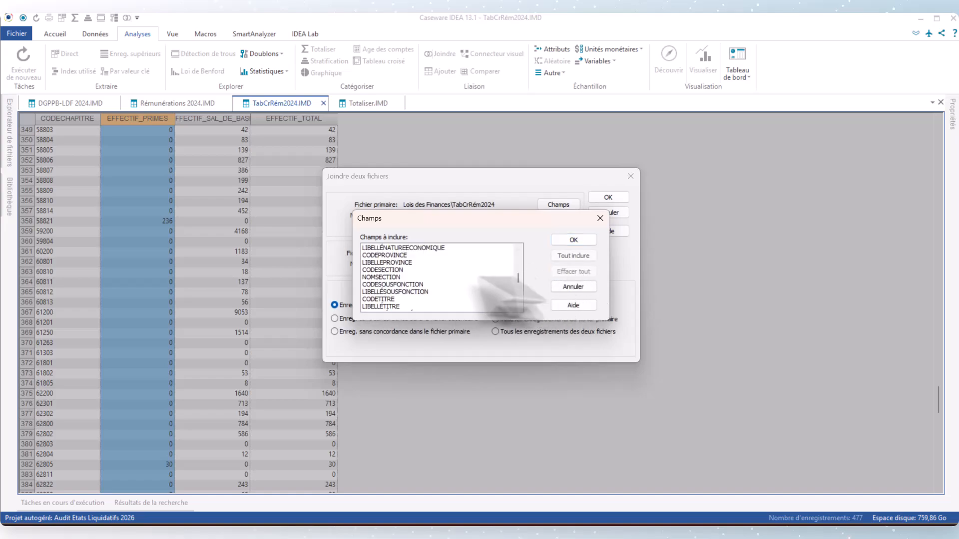
left_click_drag(386, 271, 388, 278)
Step: Add NOMCHAPITRE to the secondary file's included fields, check the rest of the field list and accept the selection
scroll(452, 298, "down", 1)
scroll(452, 297, "up", 3)
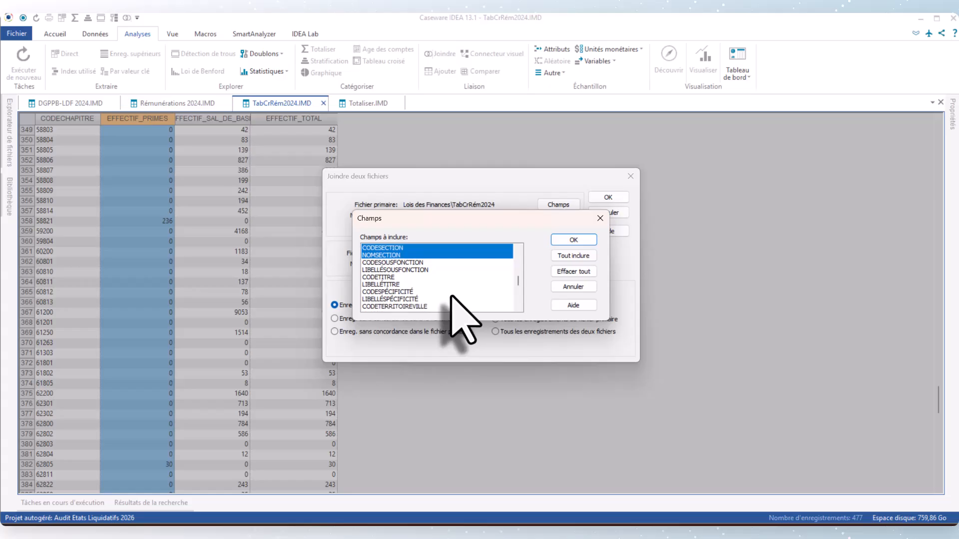
scroll(452, 298, "up", 3)
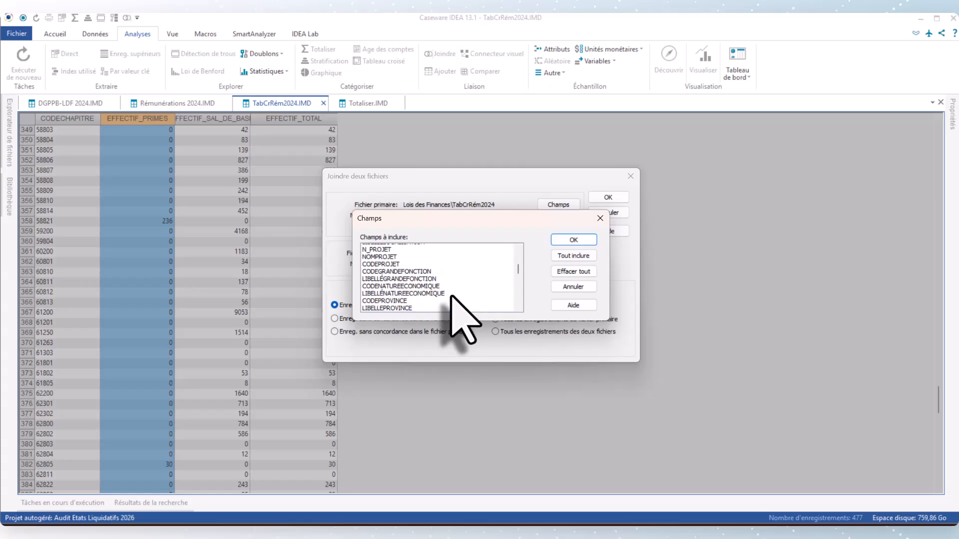
scroll(452, 296, "up", 1)
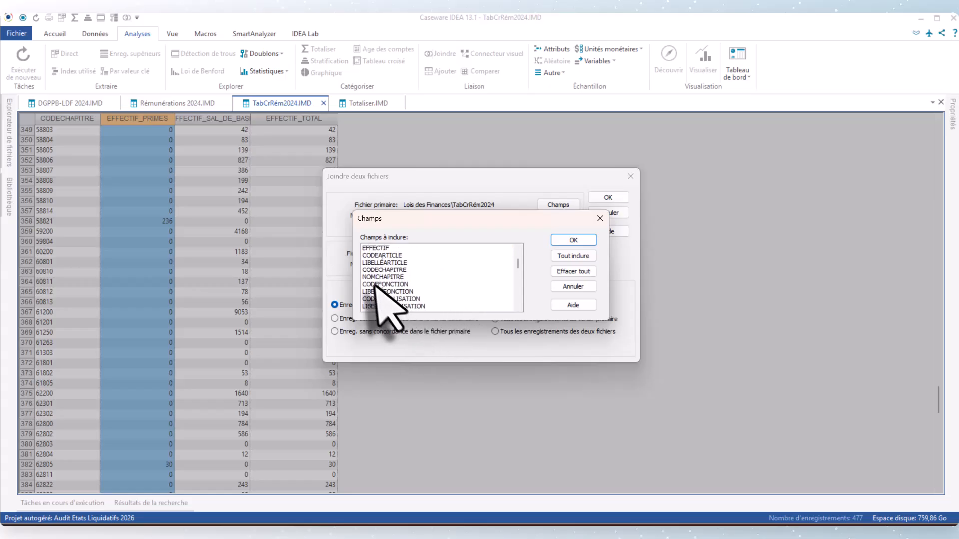
left_click(374, 277)
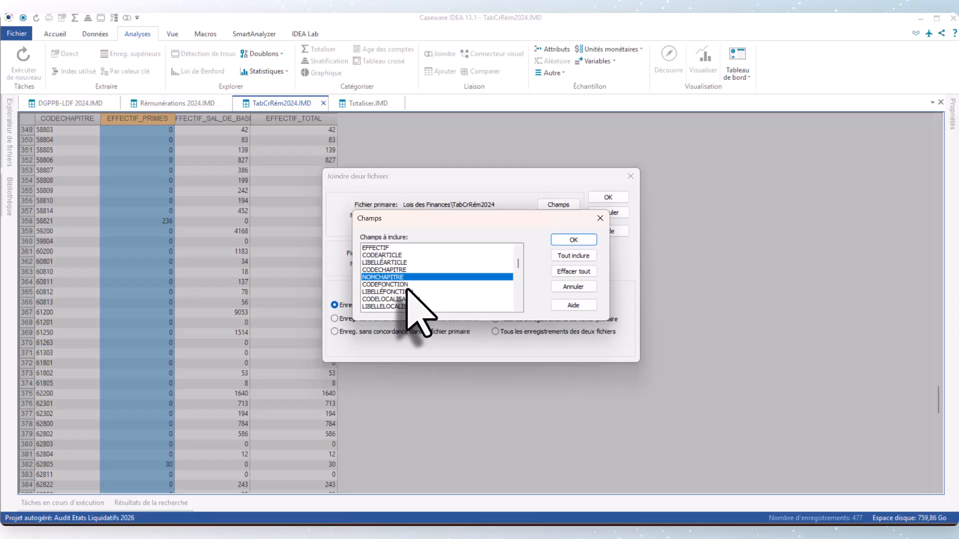
scroll(439, 270, "down", 5)
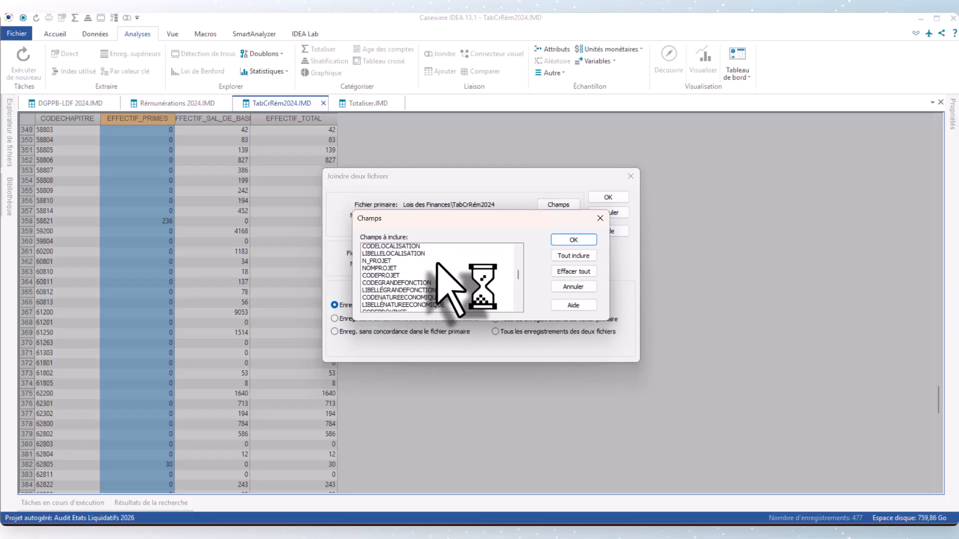
scroll(438, 263, "down", 3)
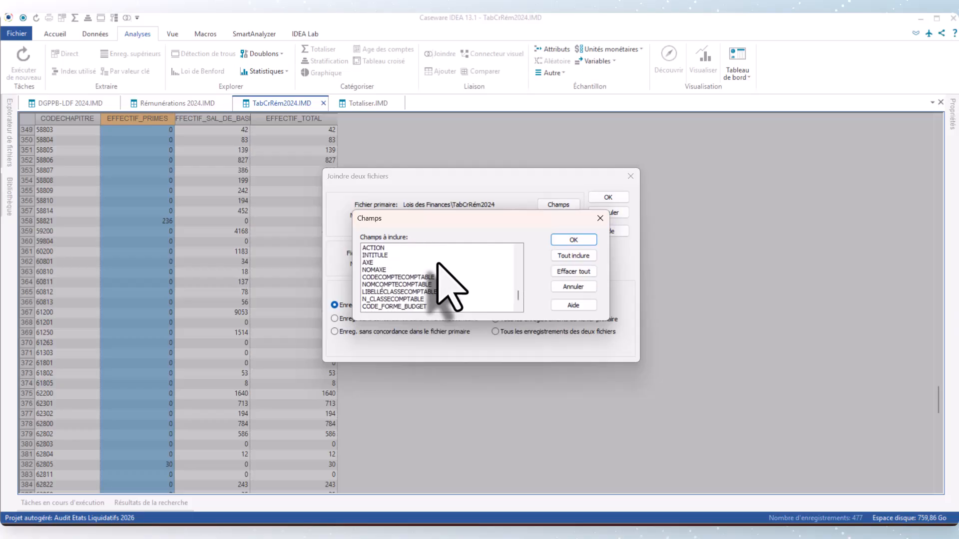
scroll(438, 264, "down", 1)
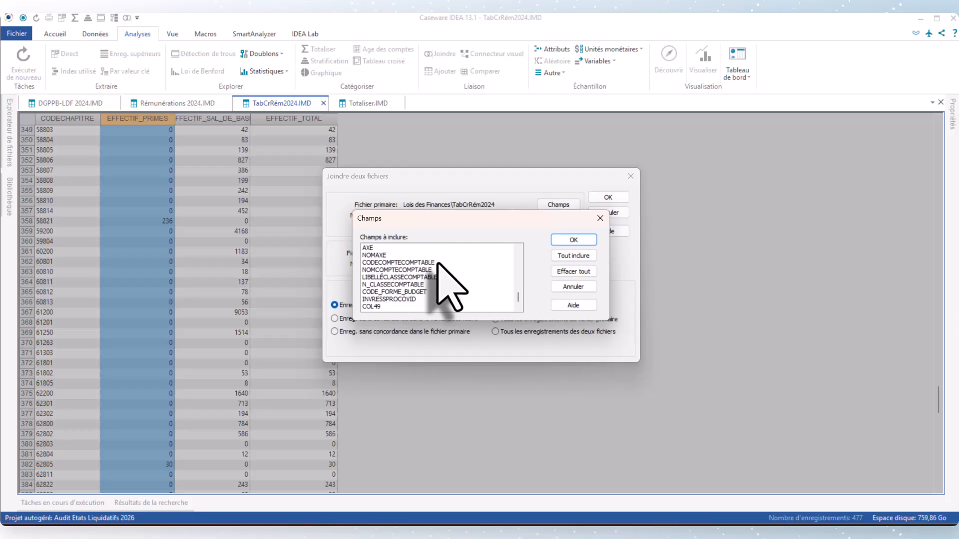
scroll(437, 264, "up", 10)
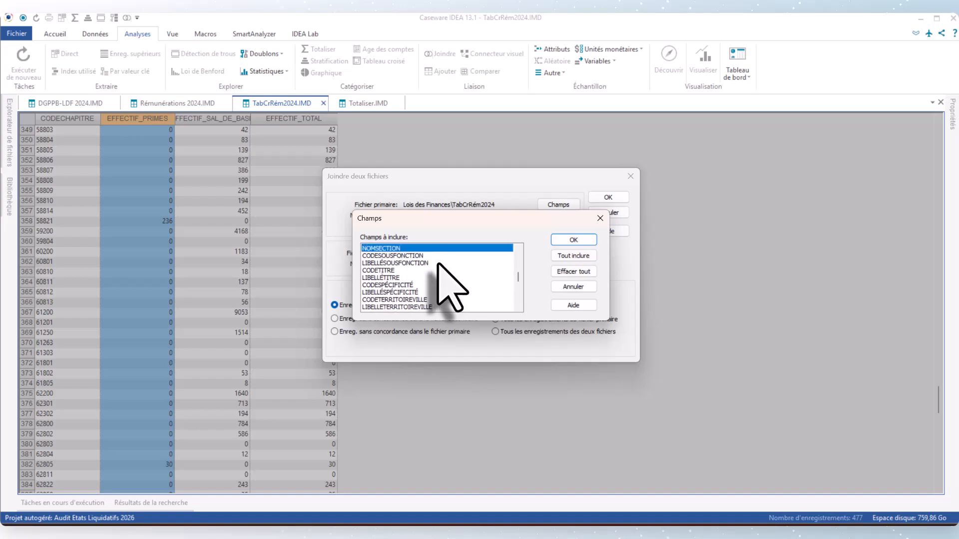
scroll(438, 264, "up", 5)
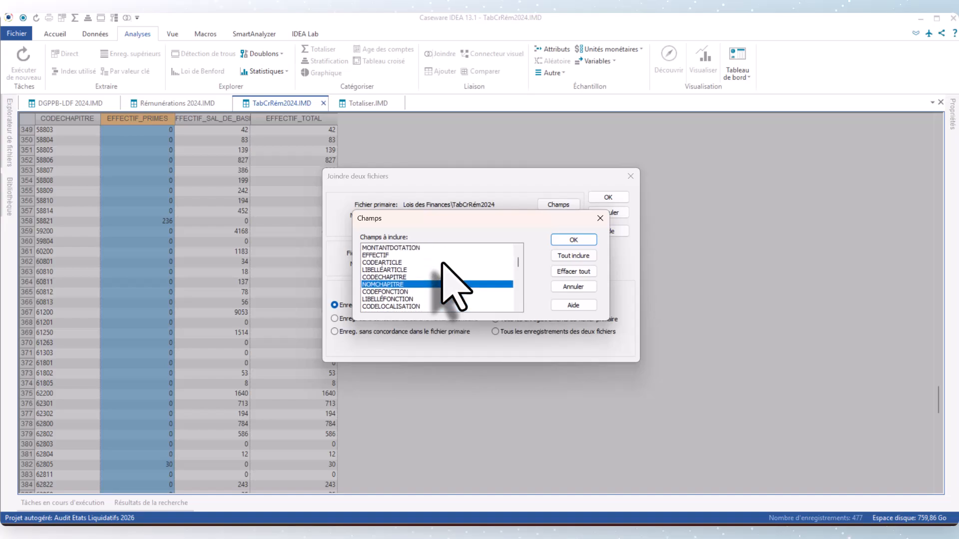
scroll(442, 263, "up", 2)
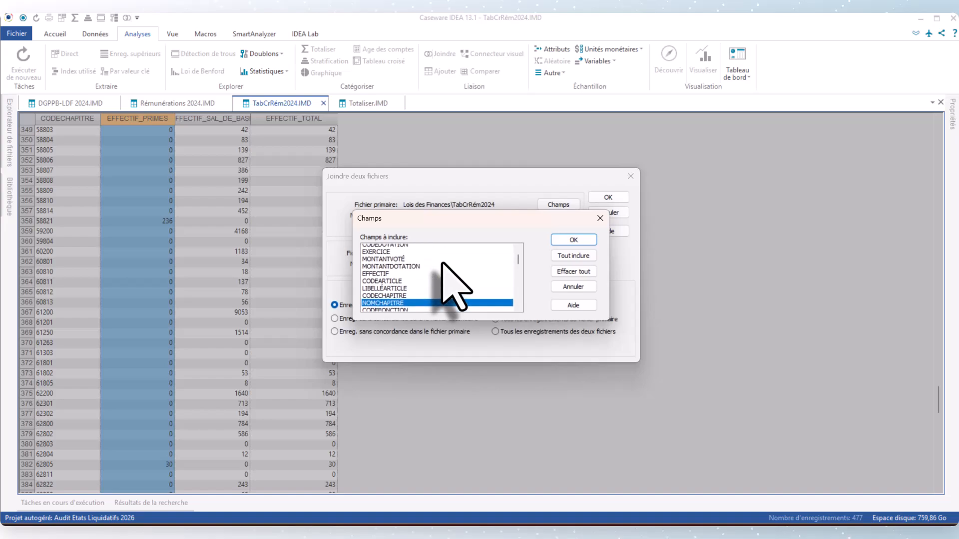
left_click(574, 239)
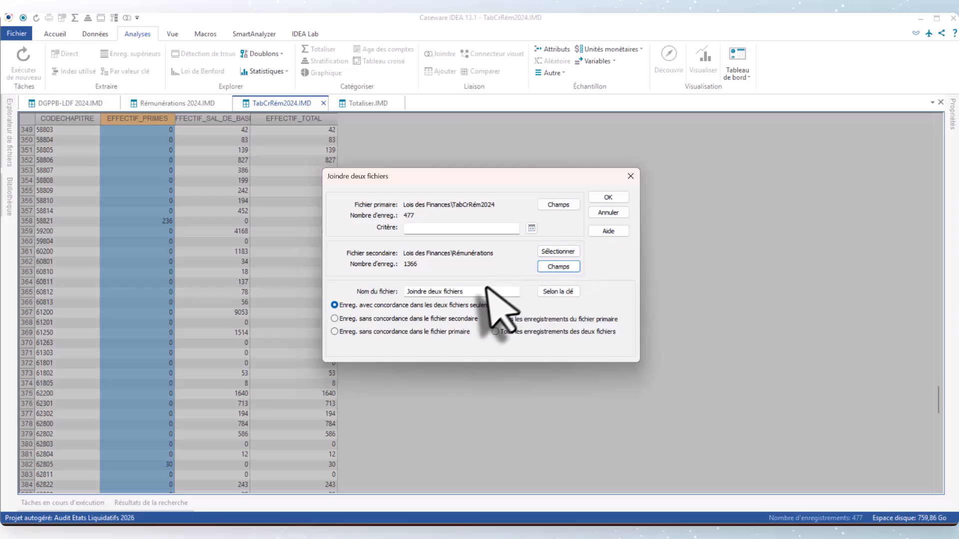
Step: Name the joined file Synthèse LDF Rém Effectif and run the join, keeping only records that match in both files
left_click_drag(478, 292, 409, 291)
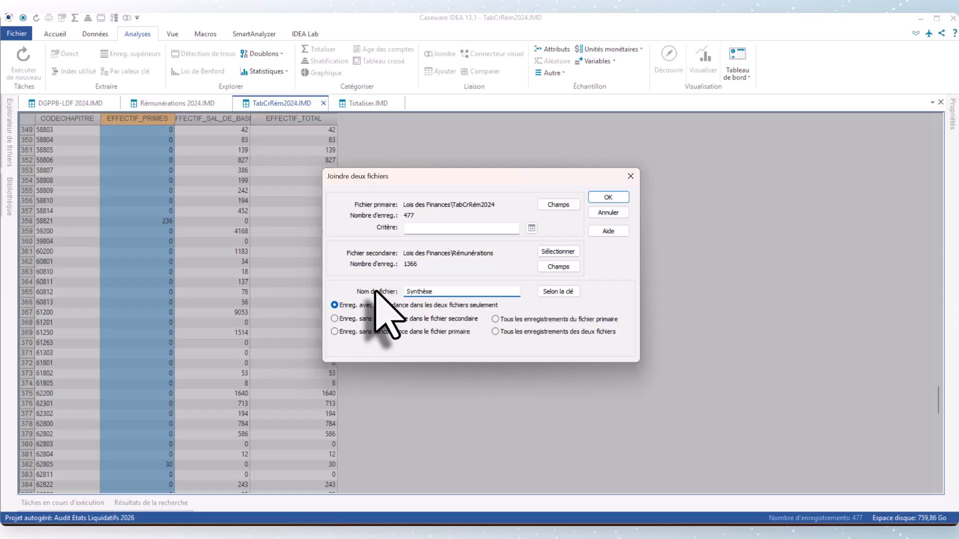
type("Synthèse LDF")
key("Caps_Lock")
type("Rém Effectif")
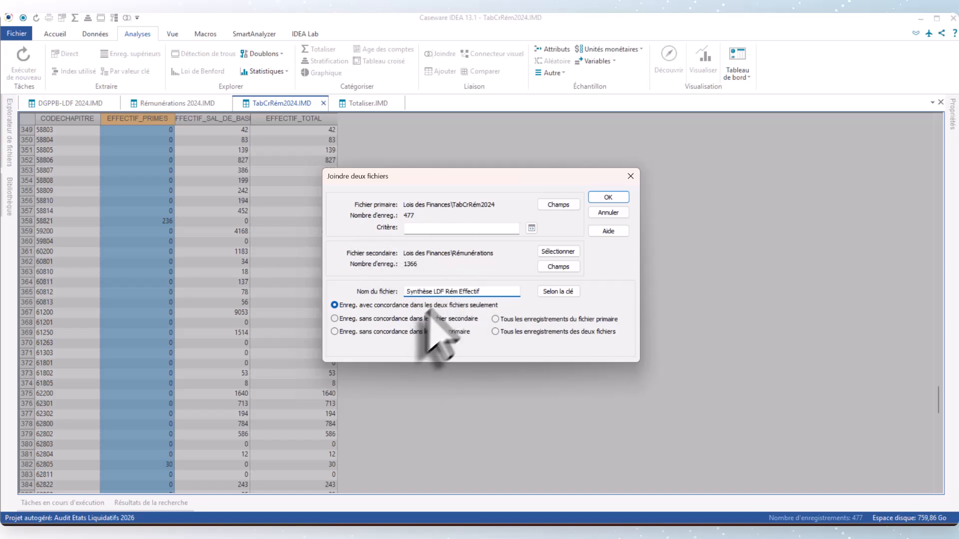
left_click(608, 197)
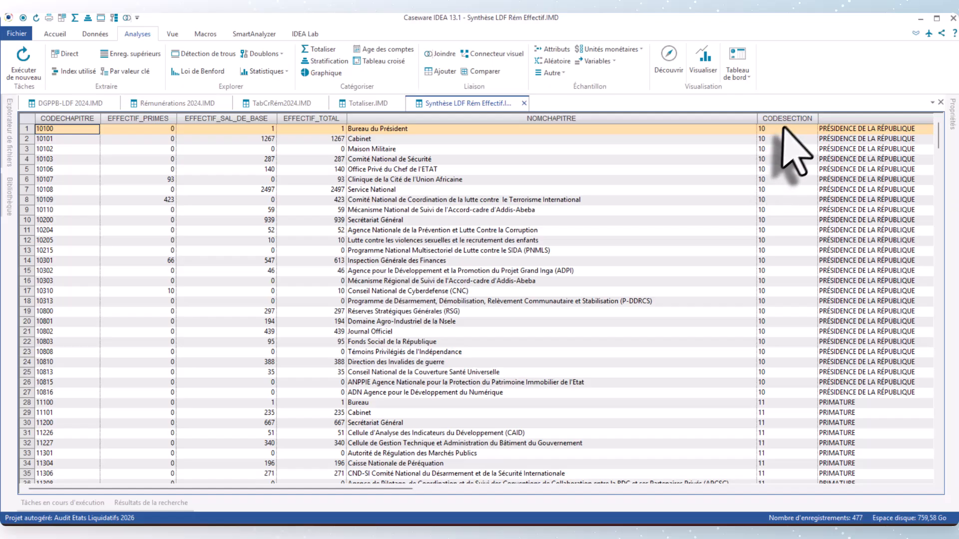
Step: Move CODESECTION and NOMSECTION before CODECHAPITRE and NOMCHAPITRE right after it, and narrow the NOMSECTION and NOMCHAPITRE columns
left_click_drag(785, 120, 70, 165)
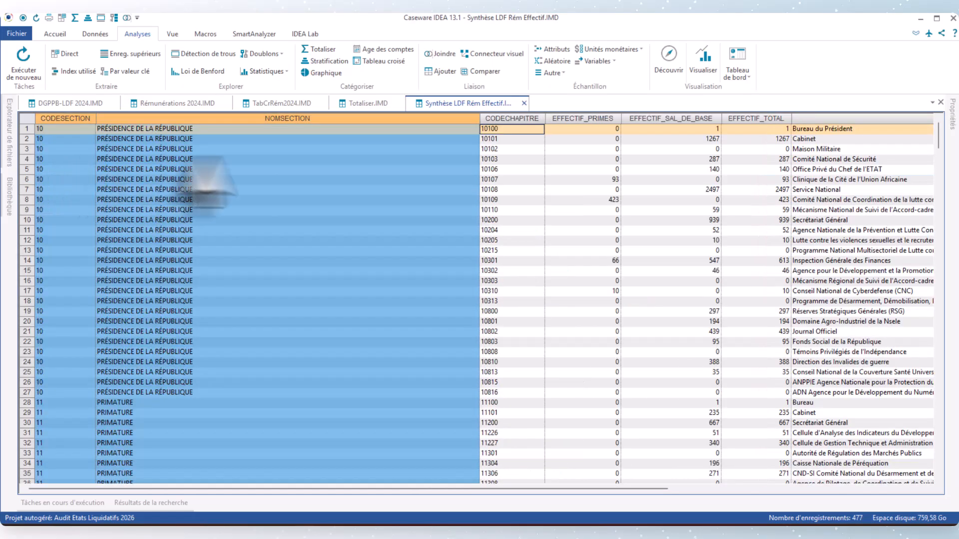
left_click(883, 119)
left_click_drag(879, 121, 609, 188)
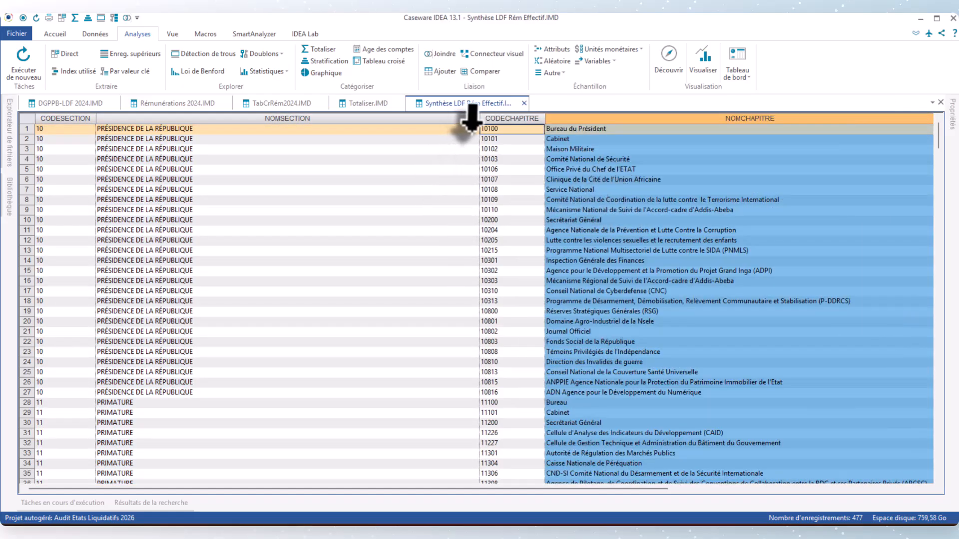
left_click_drag(478, 119, 254, 120)
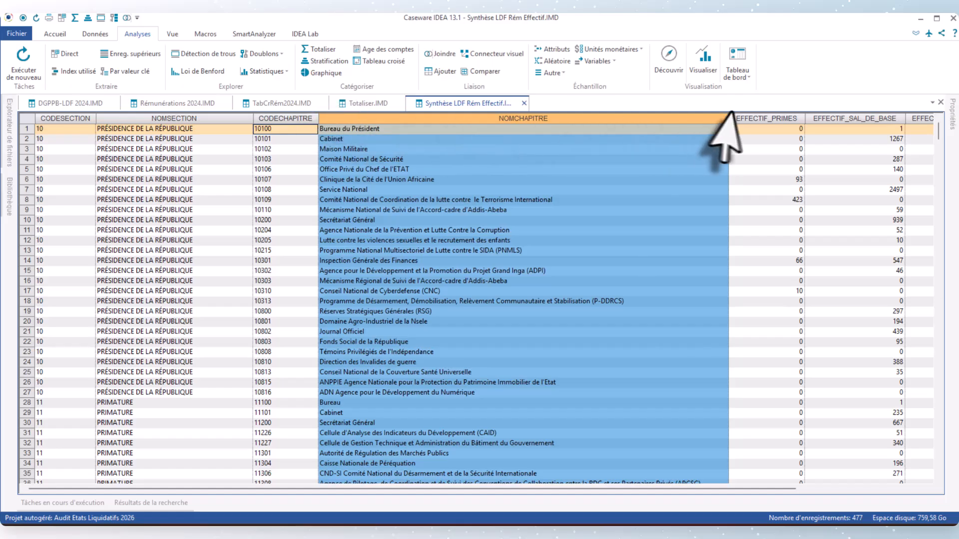
left_click_drag(728, 122, 527, 121)
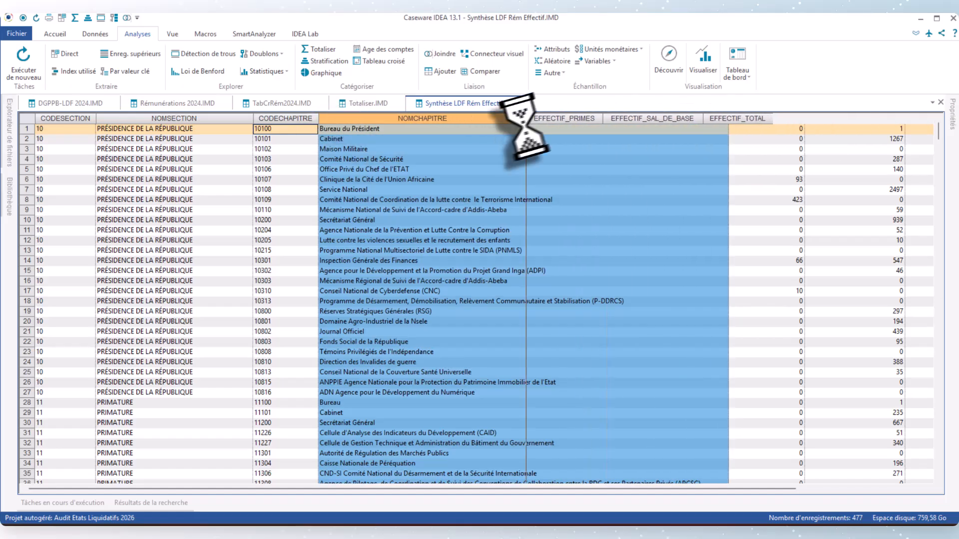